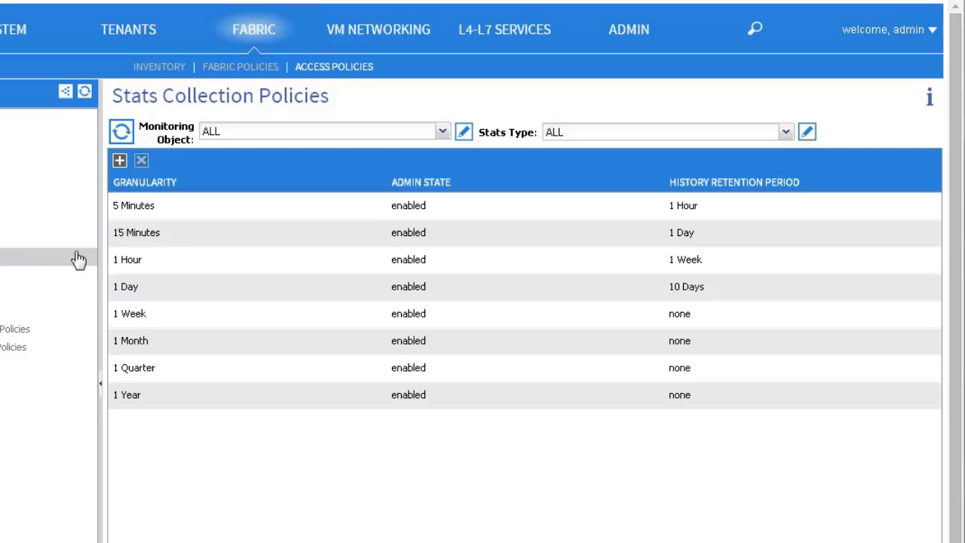
Add Layer 1 Physical Interface Configuration (l1.PhysIf) as a monitoring object and select it for the stats collection policies.
click(443, 133)
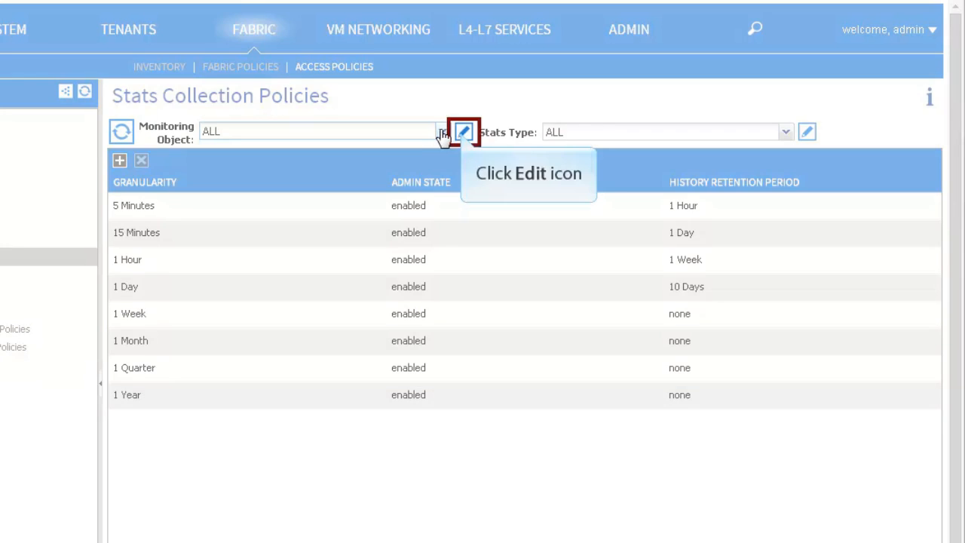
click(464, 133)
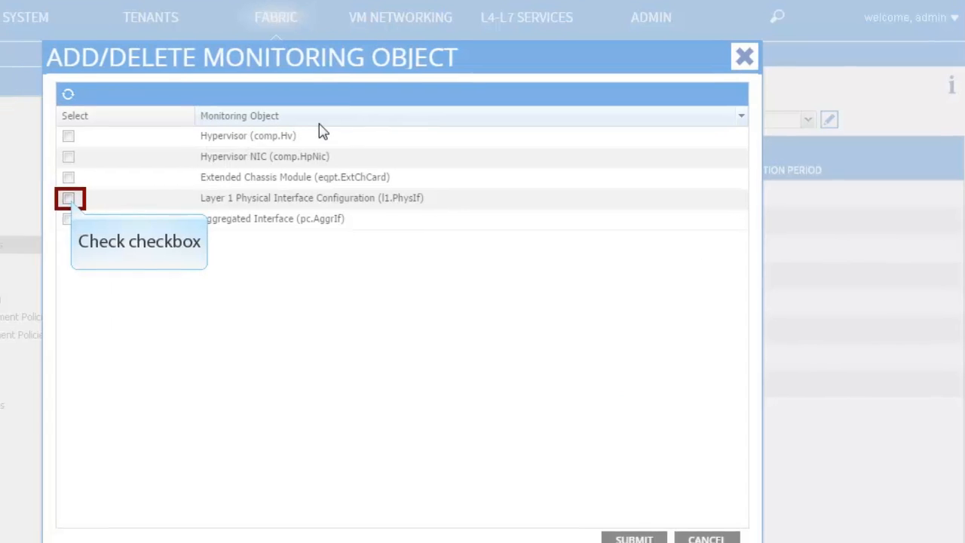
click(68, 198)
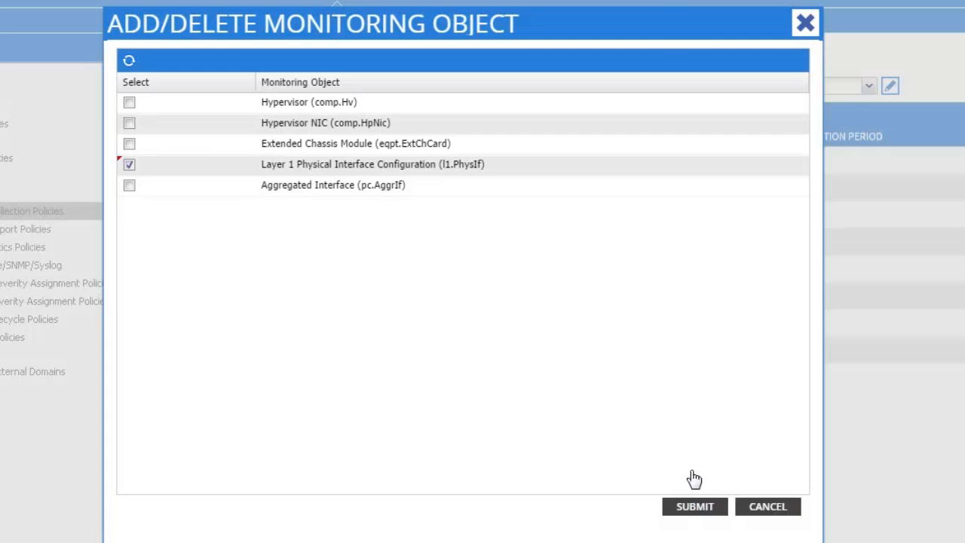
click(694, 507)
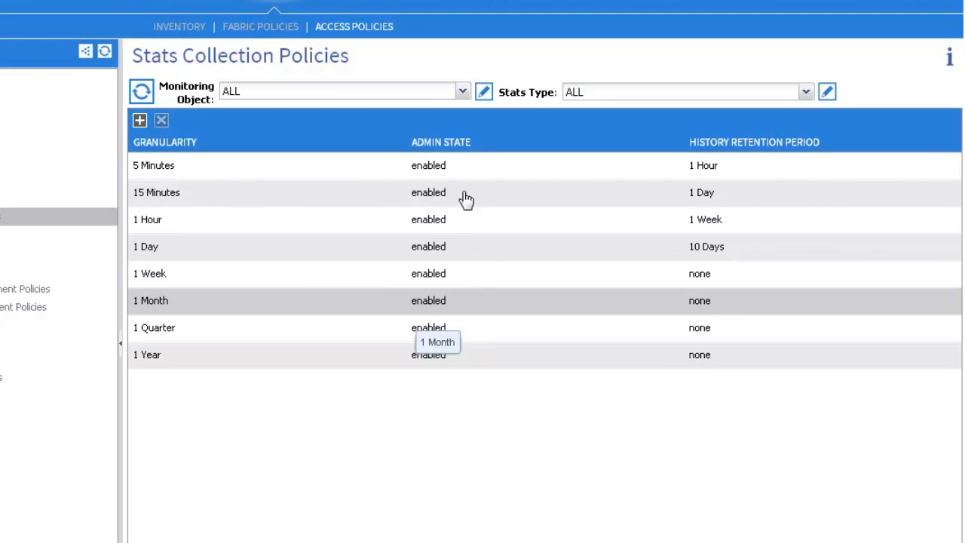
click(461, 91)
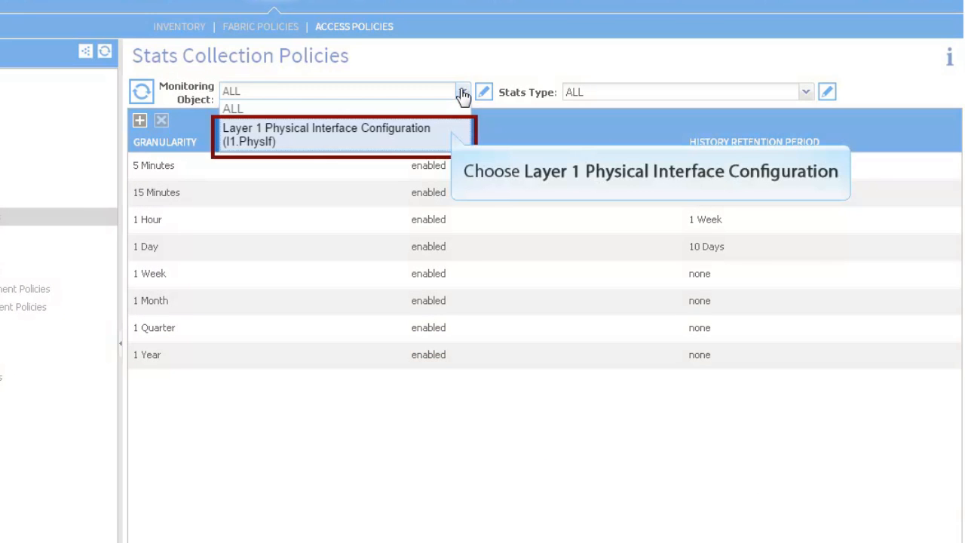
click(453, 135)
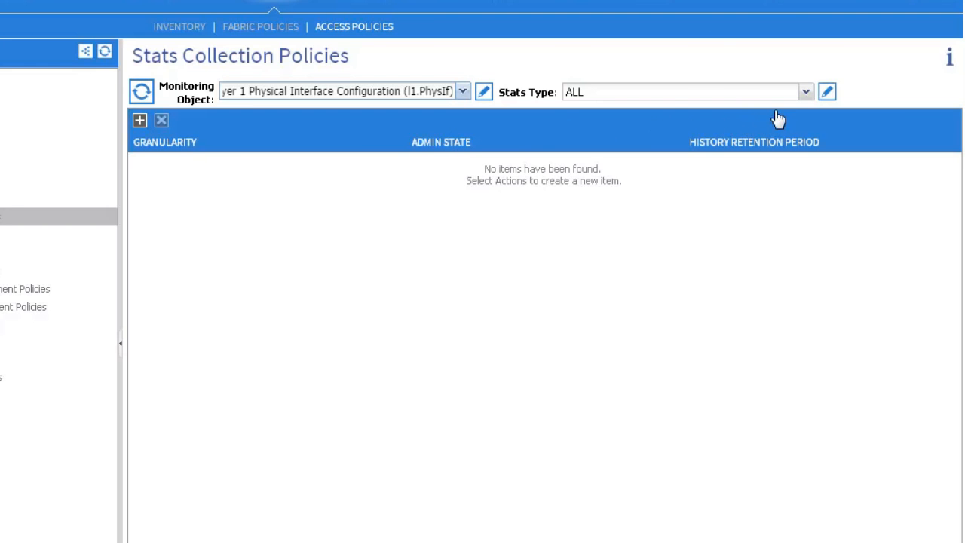
Enable current ingress bytes stats for the monitoring object and set the stats type to Ingress bytes.
click(806, 93)
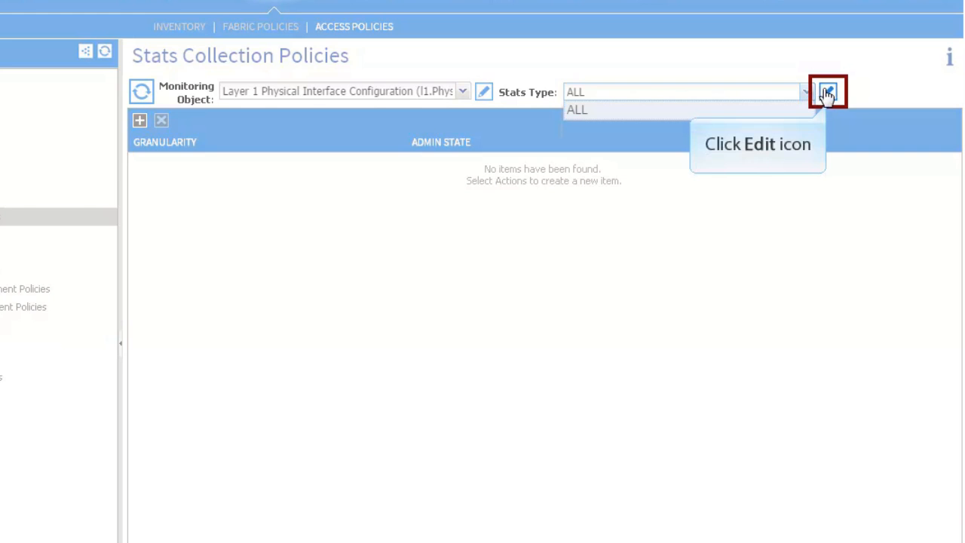
click(827, 92)
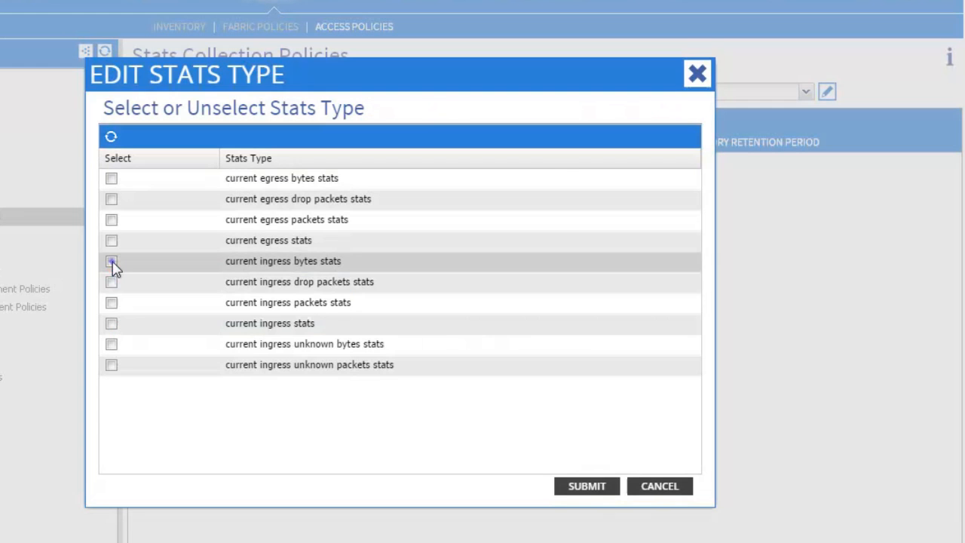
click(112, 260)
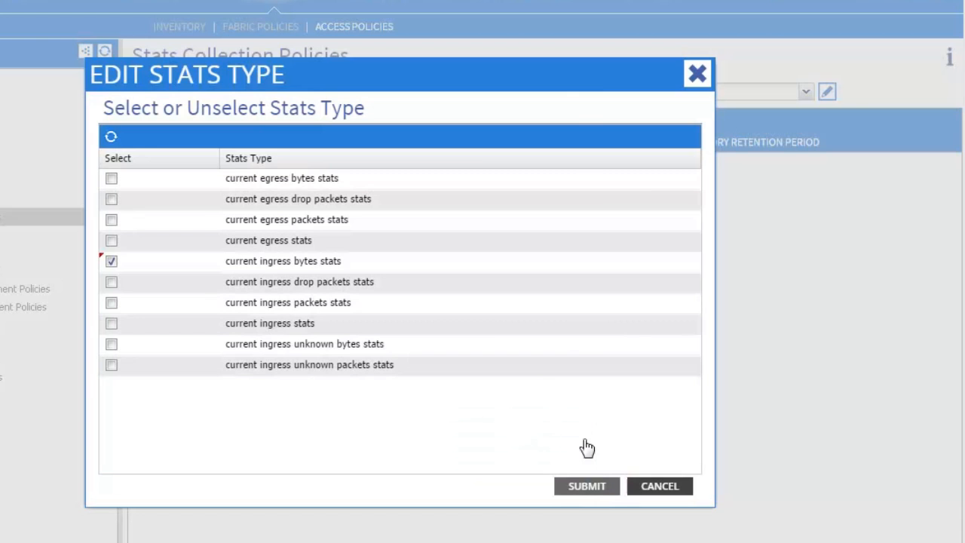
click(588, 486)
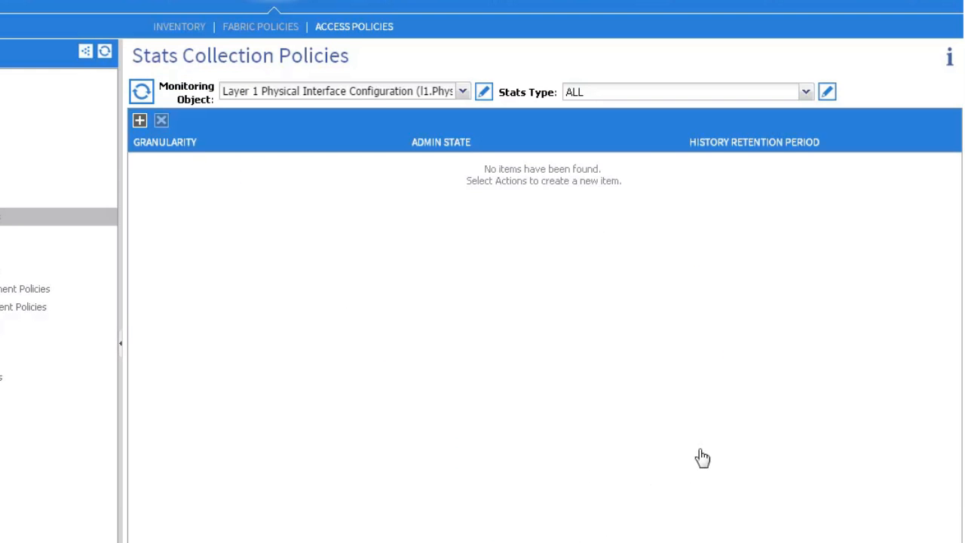
click(806, 92)
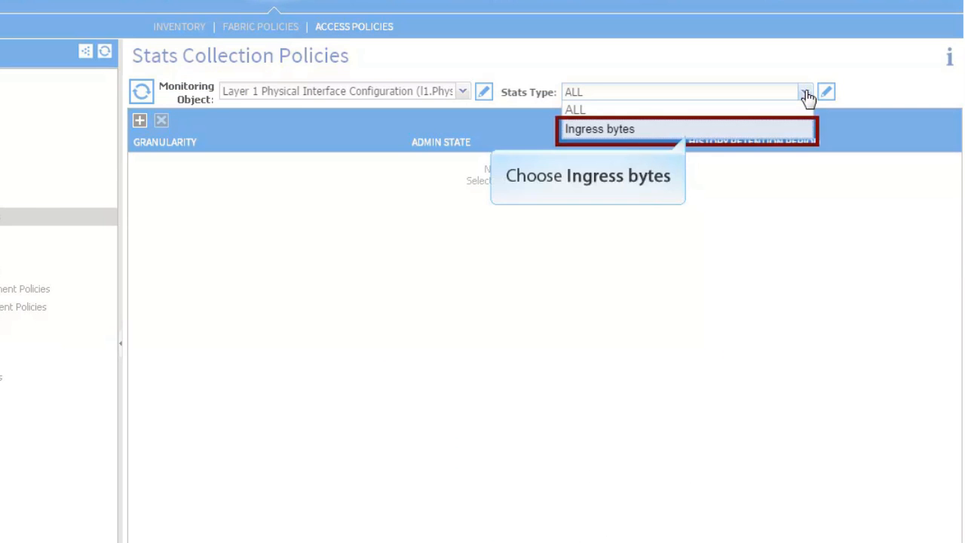
click(682, 129)
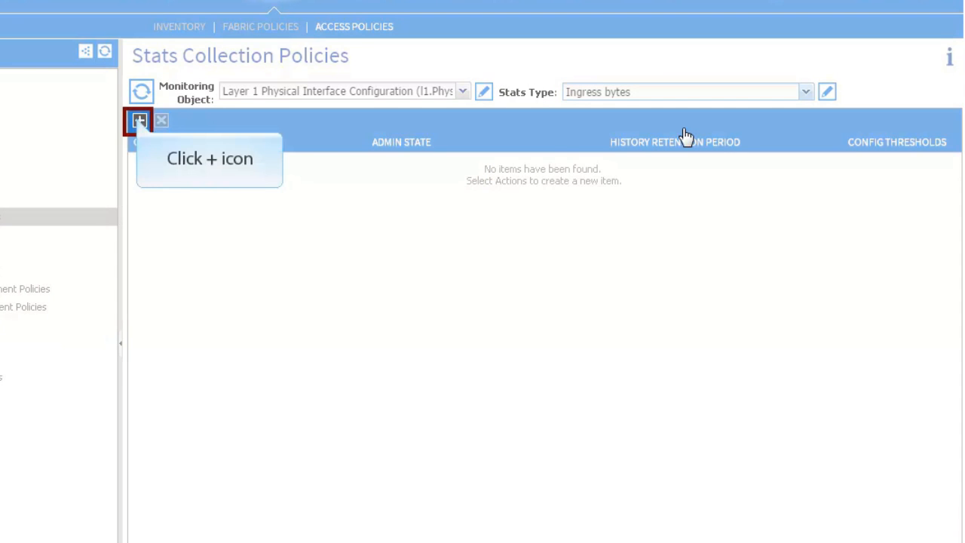
Add a stats collection entry with 1 Hour granularity, admin state enabled and a 15 Minutes history retention period.
click(140, 122)
click(204, 169)
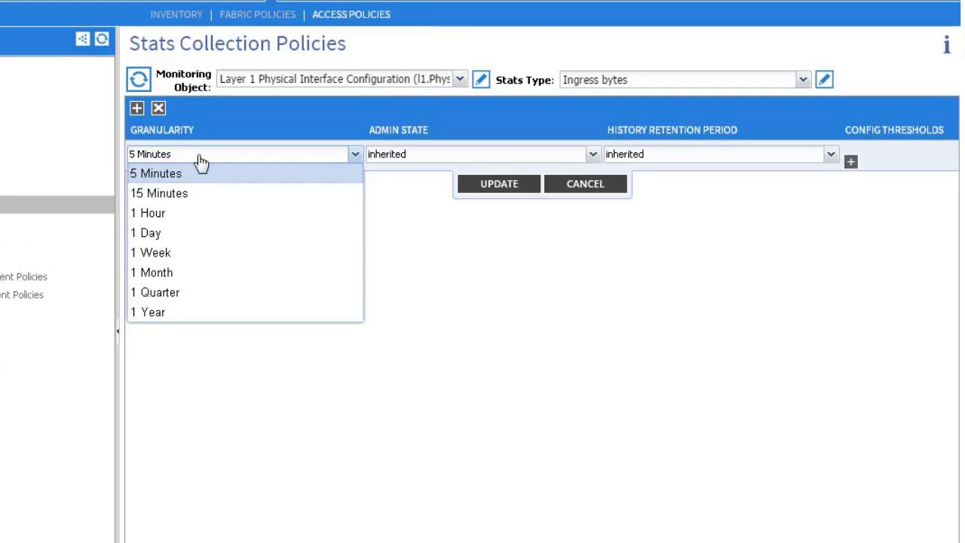
click(194, 213)
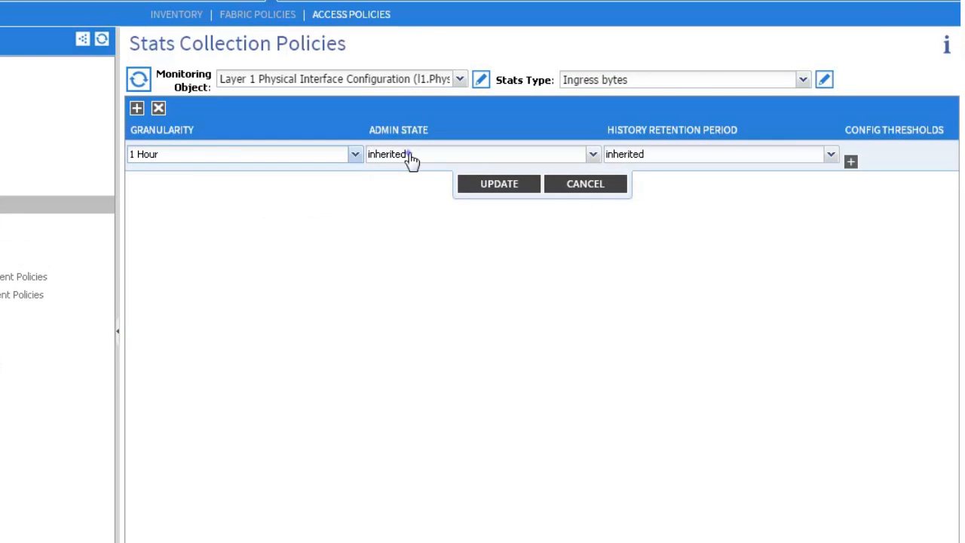
click(409, 155)
click(409, 175)
click(655, 156)
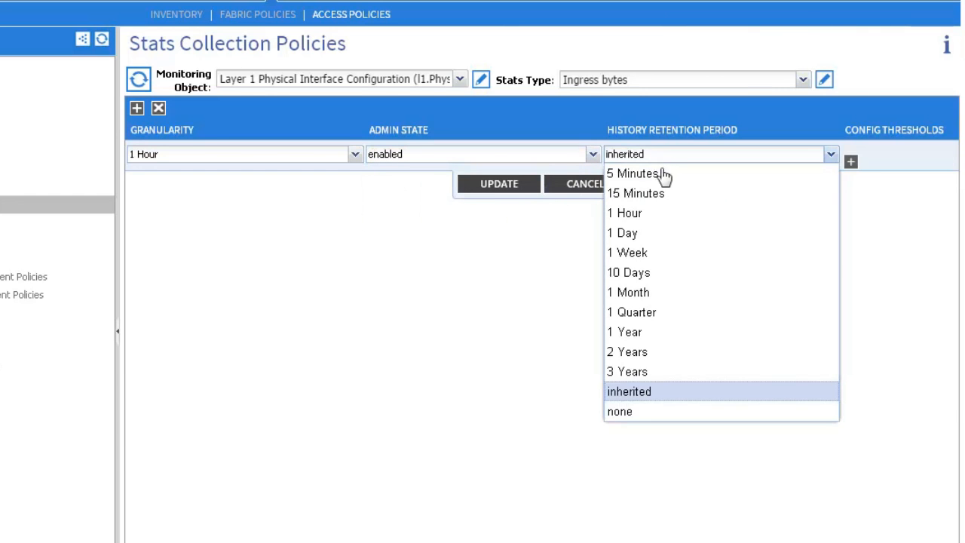
click(663, 198)
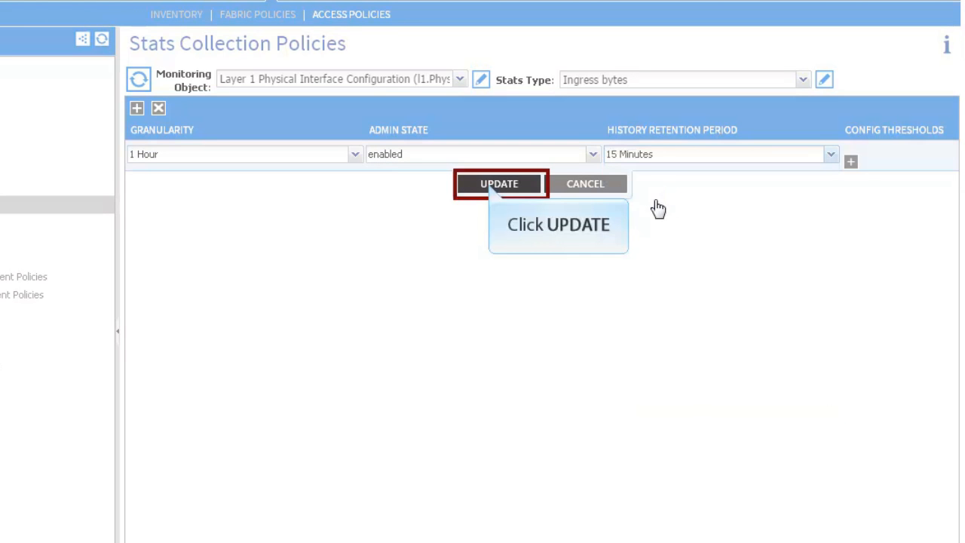
click(491, 191)
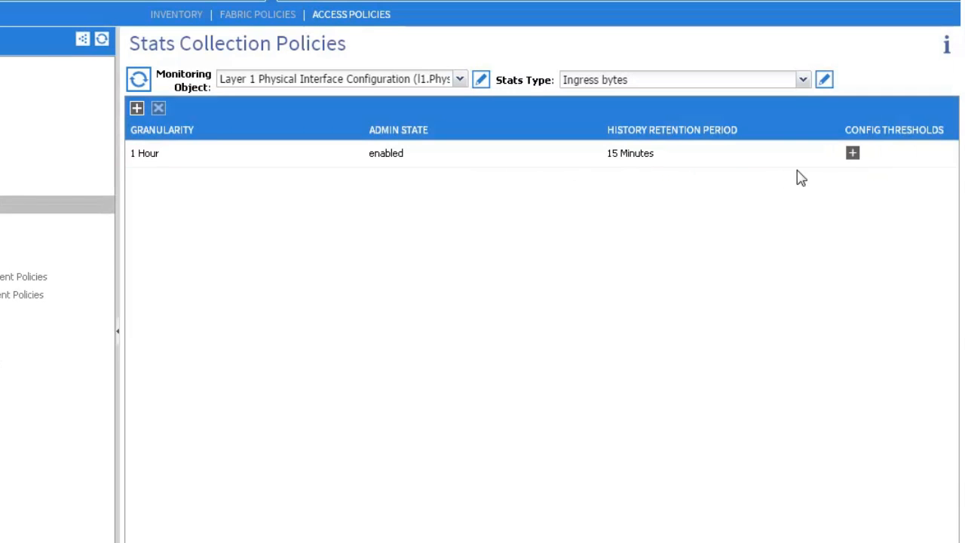
Start a threshold for the 1 Hour collection on the most current value of egress error drop packets, with normal value 0.
click(852, 155)
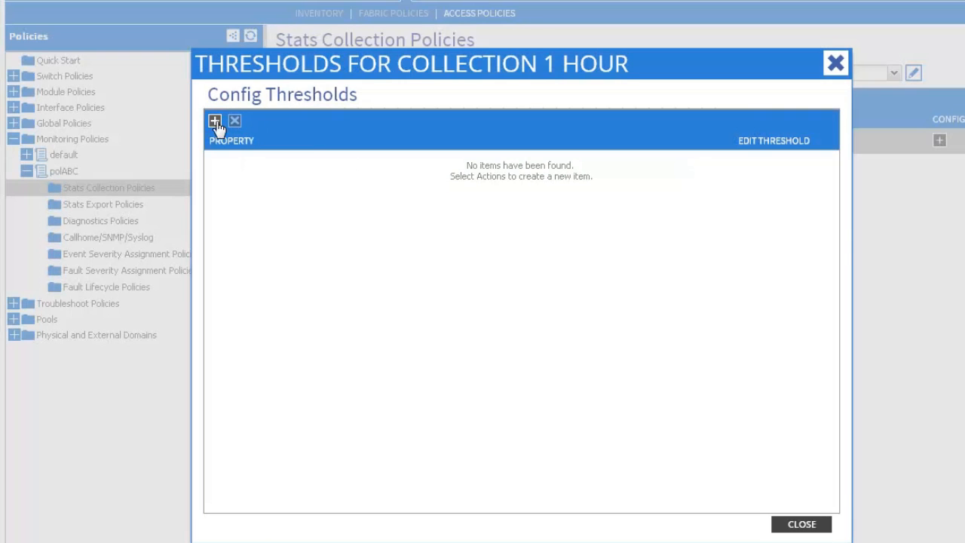
click(214, 121)
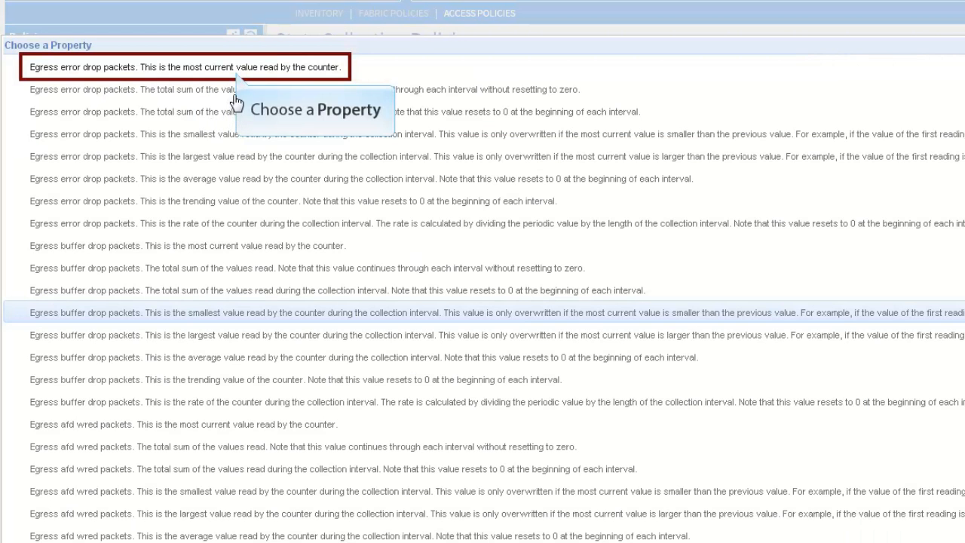
click(237, 68)
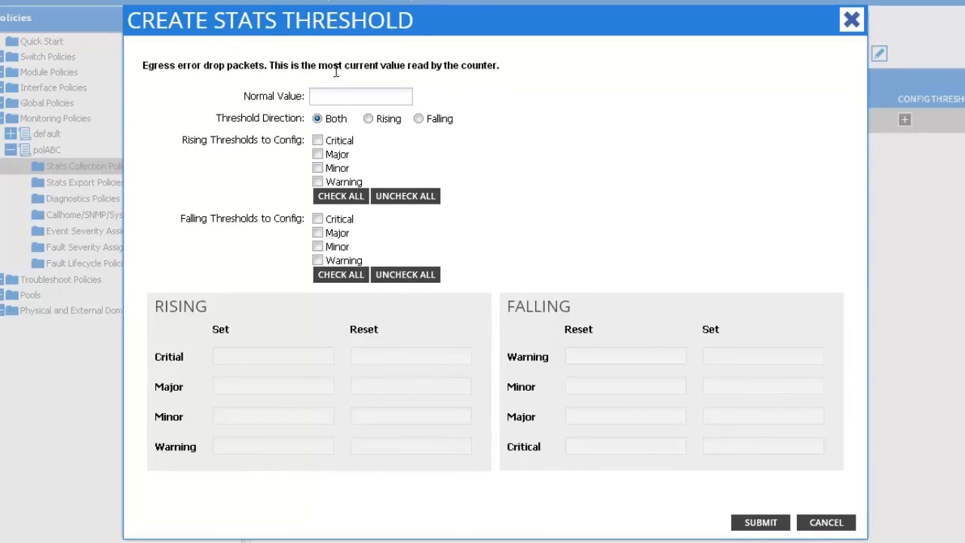
click(350, 92)
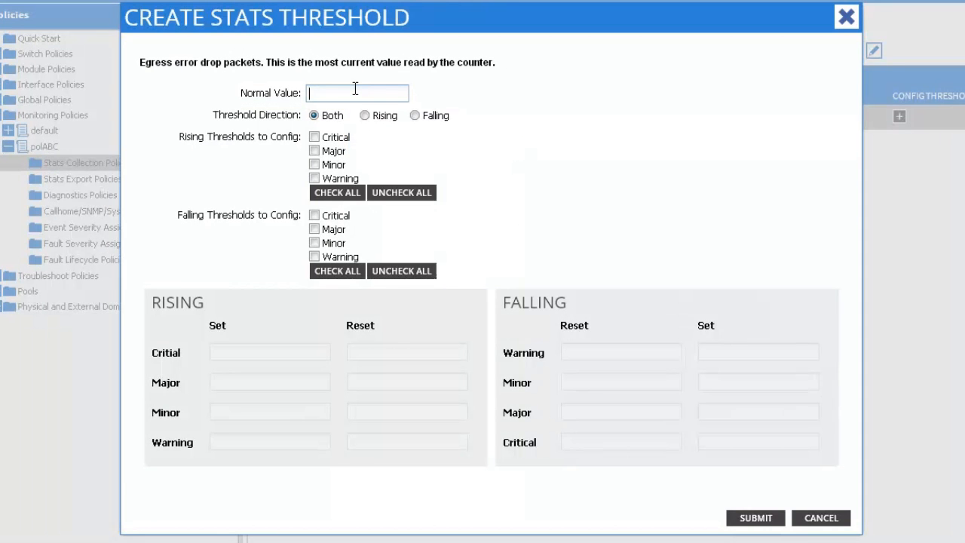
text(0)
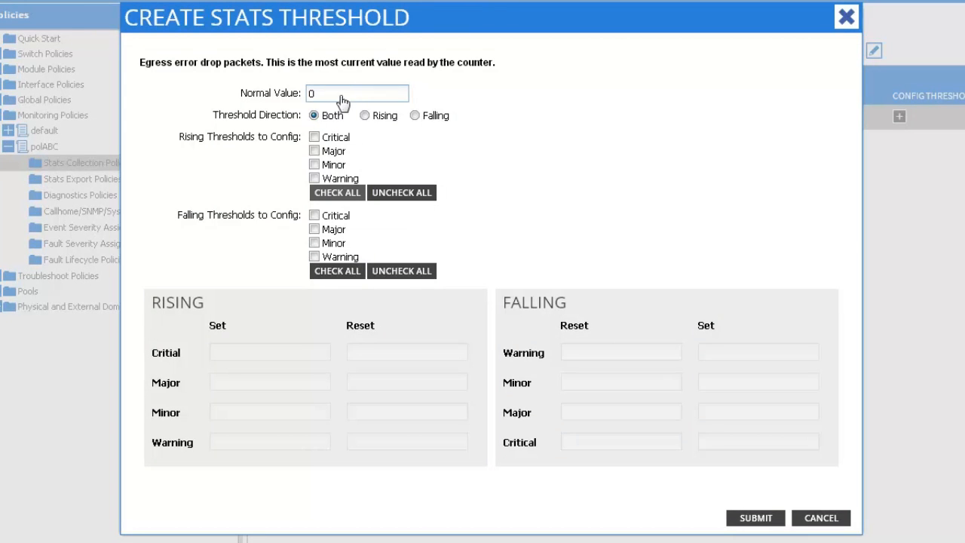
Enable all rising thresholds, with set and reset values of 10000 and 9000 for critical, 5000 and 4900 for major.
click(328, 193)
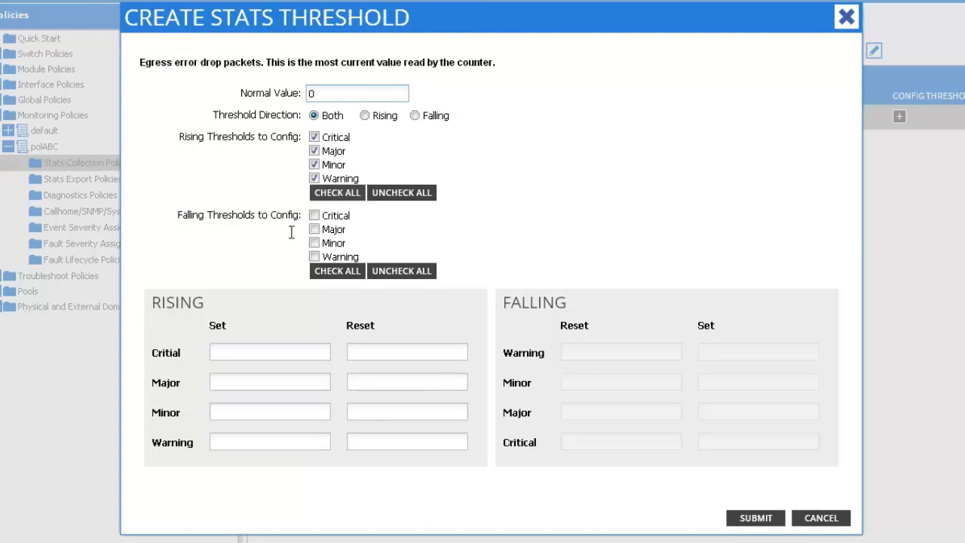
click(280, 353)
text(10000)
key(Tab)
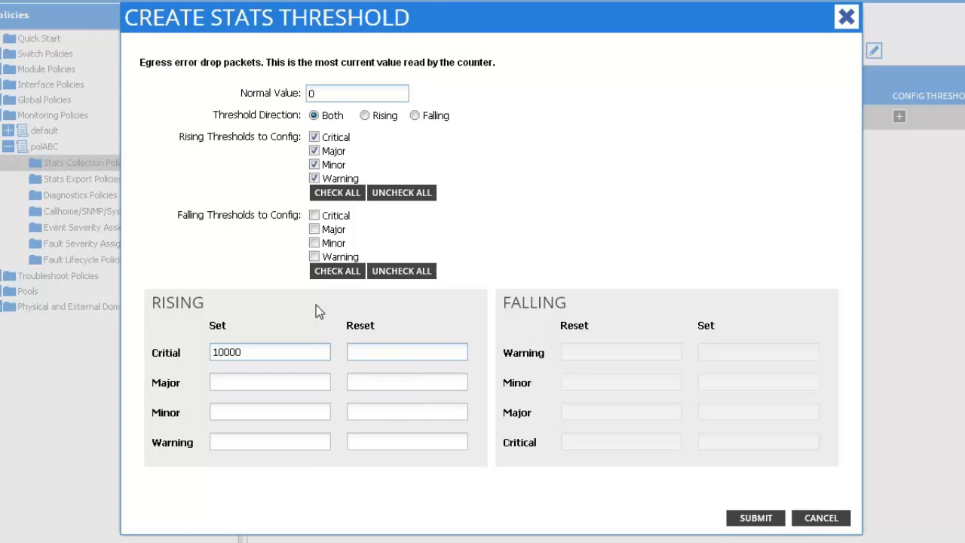
text(9000)
key(Tab)
text(5000)
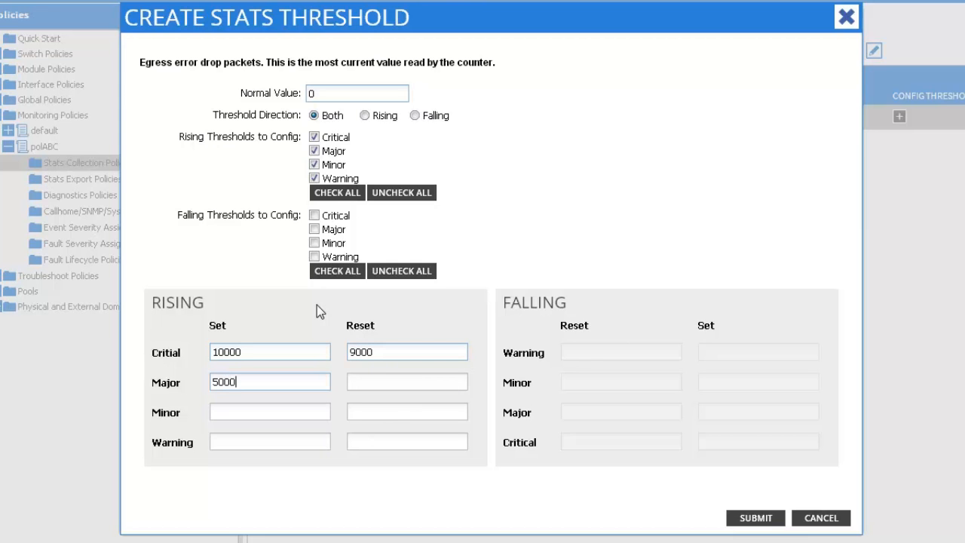
key(Tab)
text(4900)
Set the rising minor threshold to 500 with reset 490 and warning to 10 with reset 9, and submit the stats threshold.
key(Tab)
text(500)
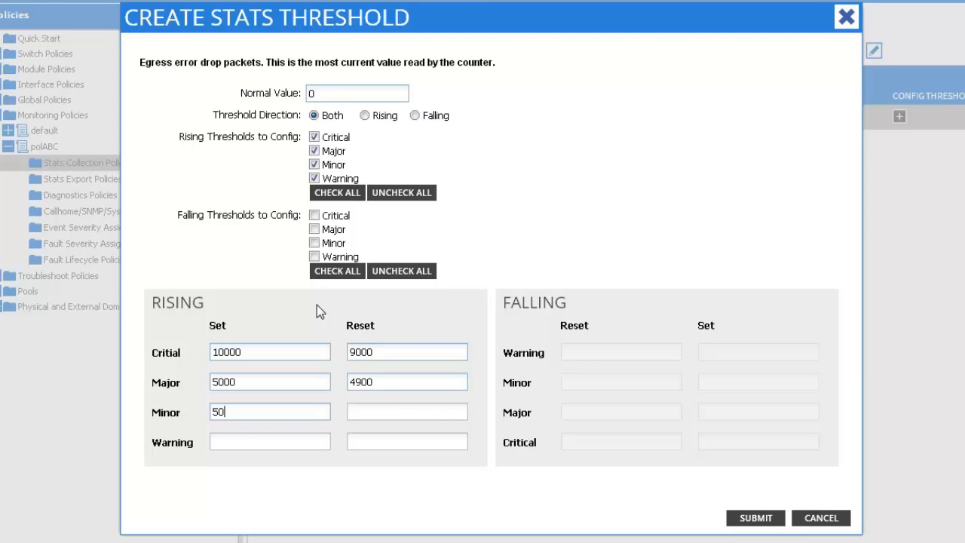
key(Tab)
text(490)
key(Tab)
text(1)
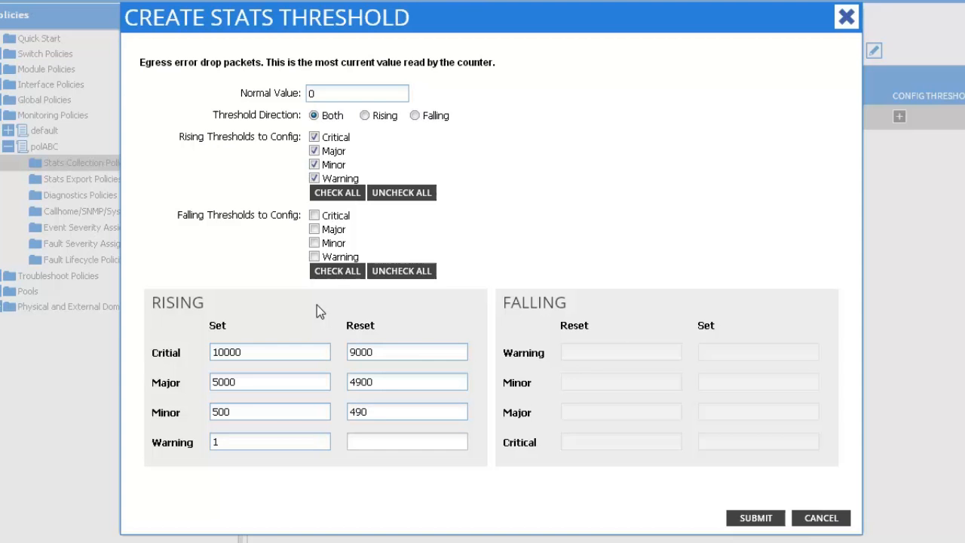
text(0)
key(Tab)
text(9)
click(756, 519)
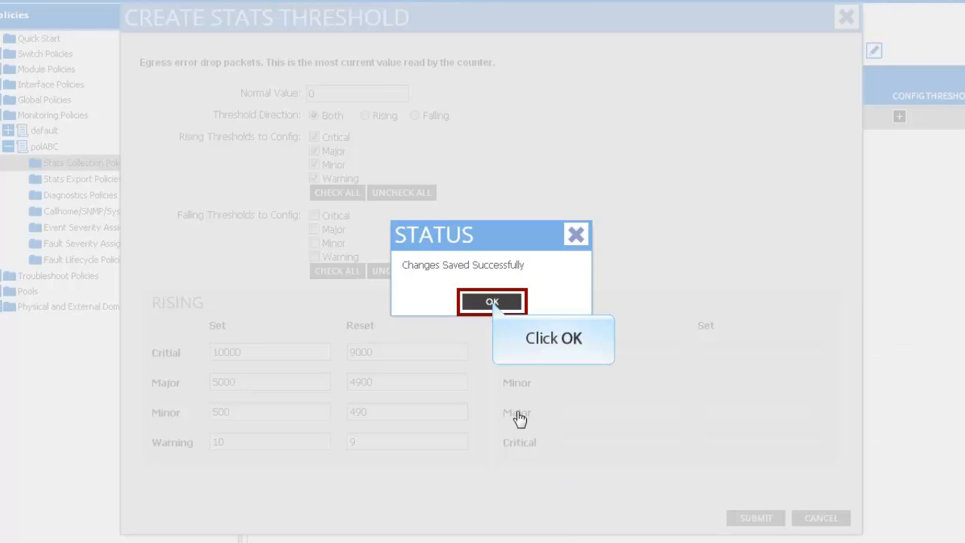
click(494, 302)
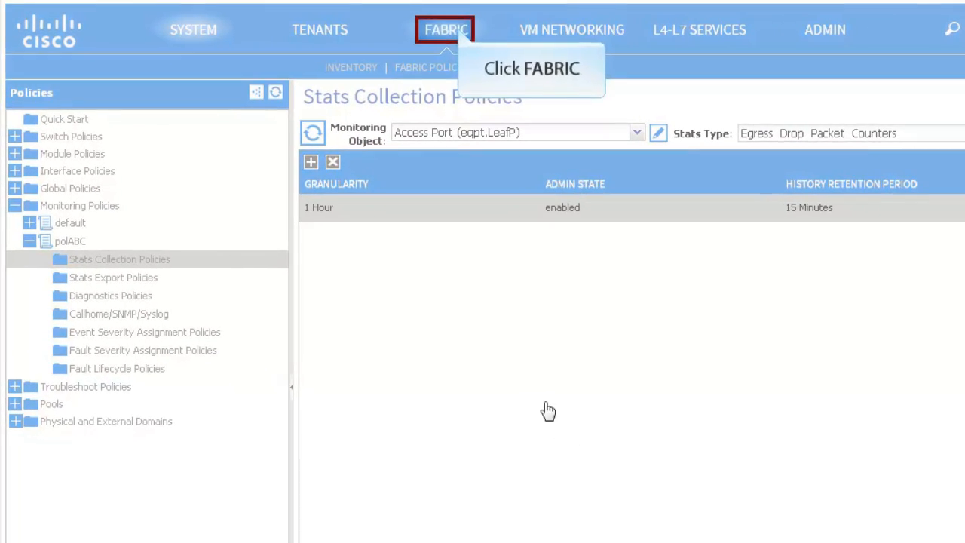
Open the Stats Export Policies of polABC under the monitoring policies in the fabric access policies.
click(459, 32)
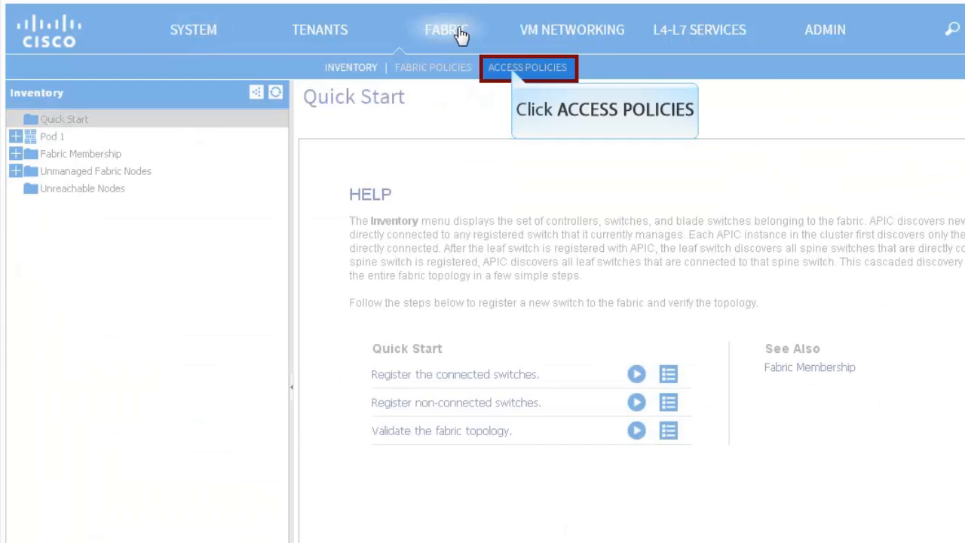
click(514, 74)
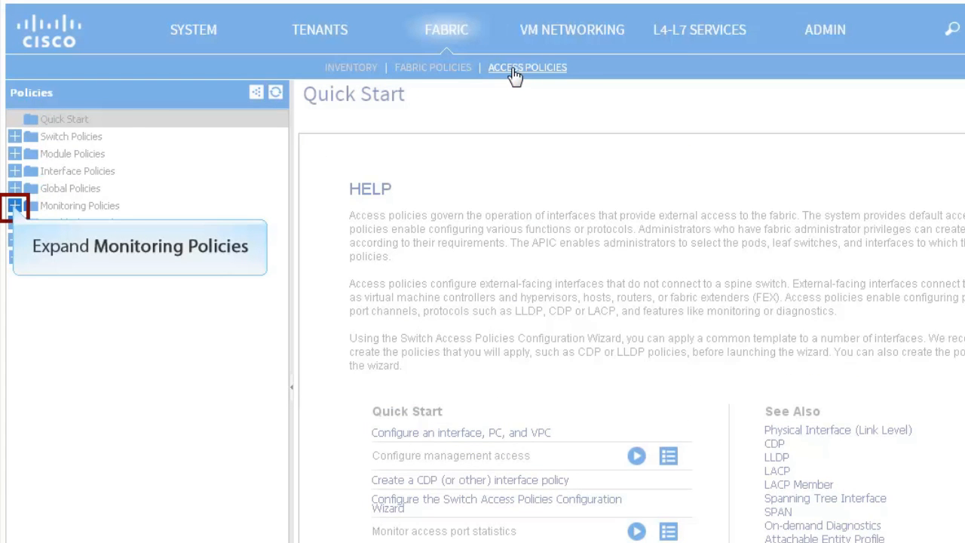
click(15, 208)
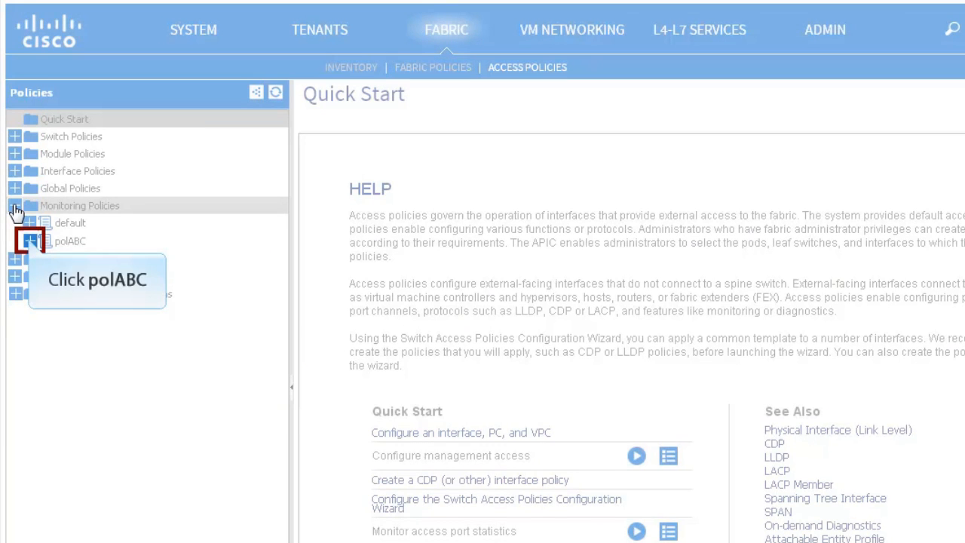
click(29, 240)
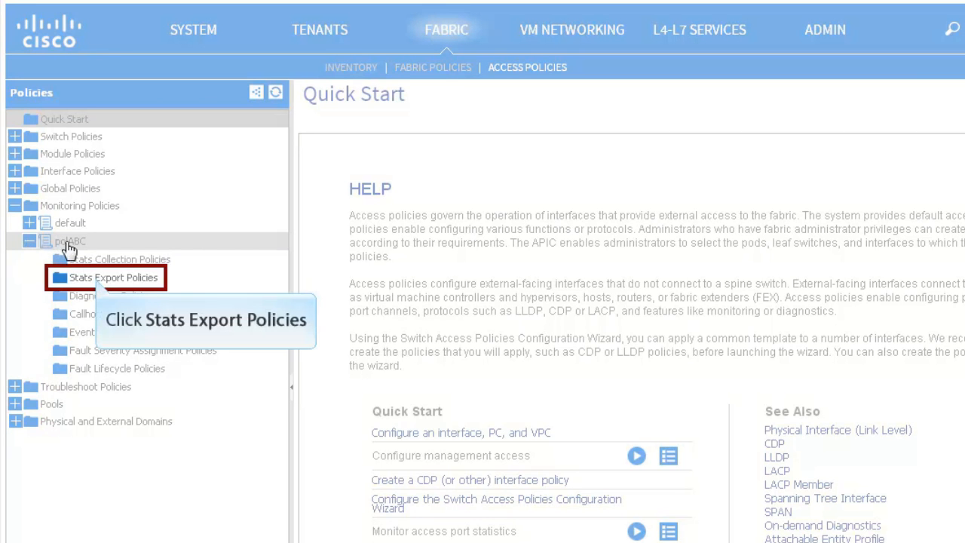
click(98, 284)
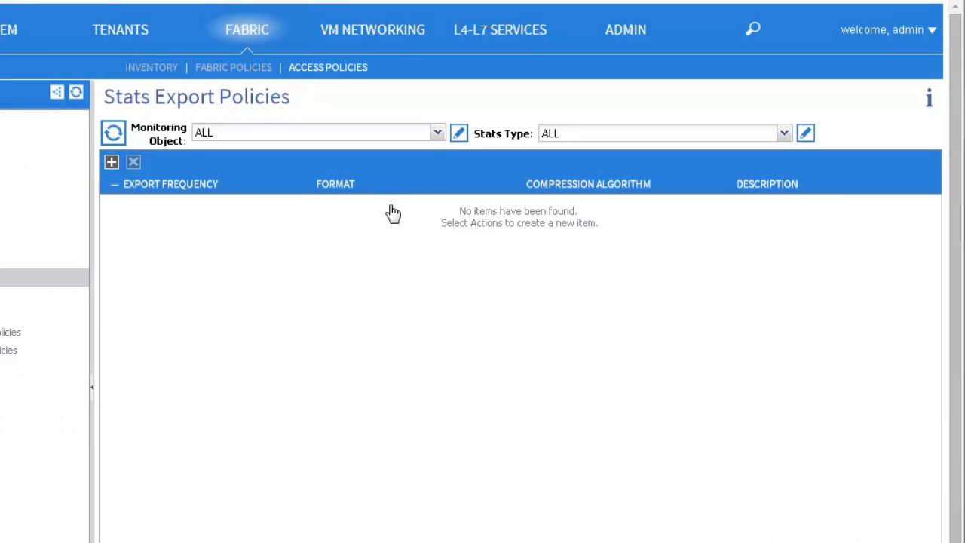
Filter the stats export policies to the Layer 1 Physical Interface Configuration (l1.PhysIf) monitoring object and the Ingress bytes stats type.
click(437, 134)
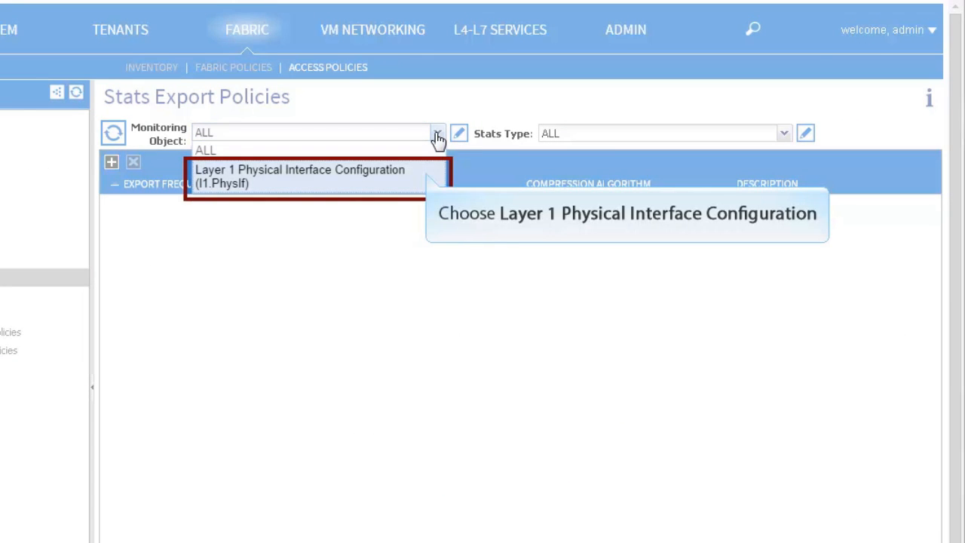
click(314, 176)
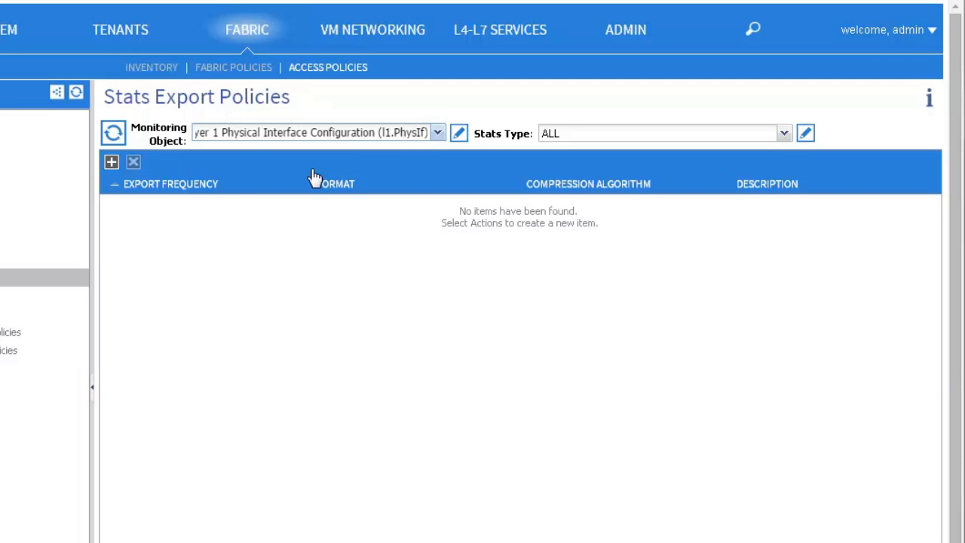
click(785, 136)
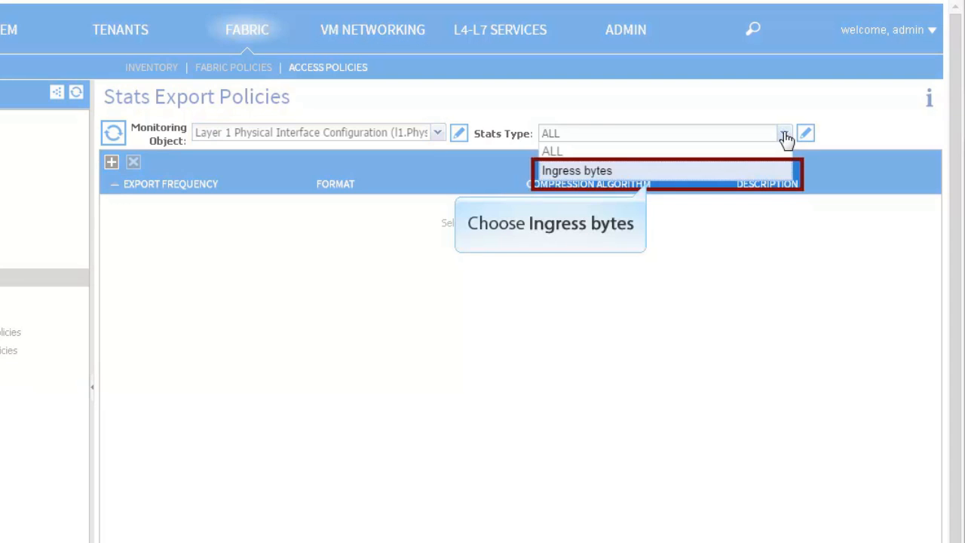
click(651, 172)
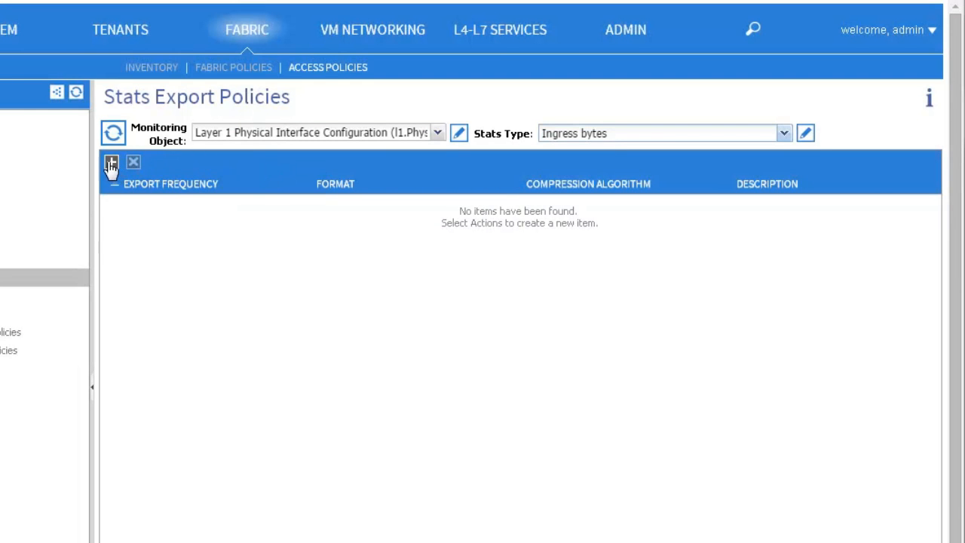
Start a new stats export policy and set its format to xml.
click(111, 163)
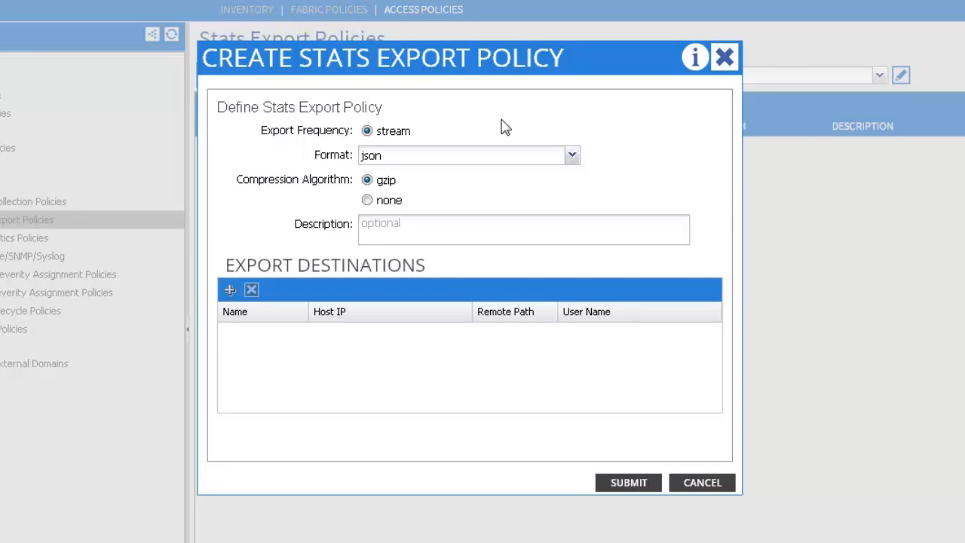
click(573, 157)
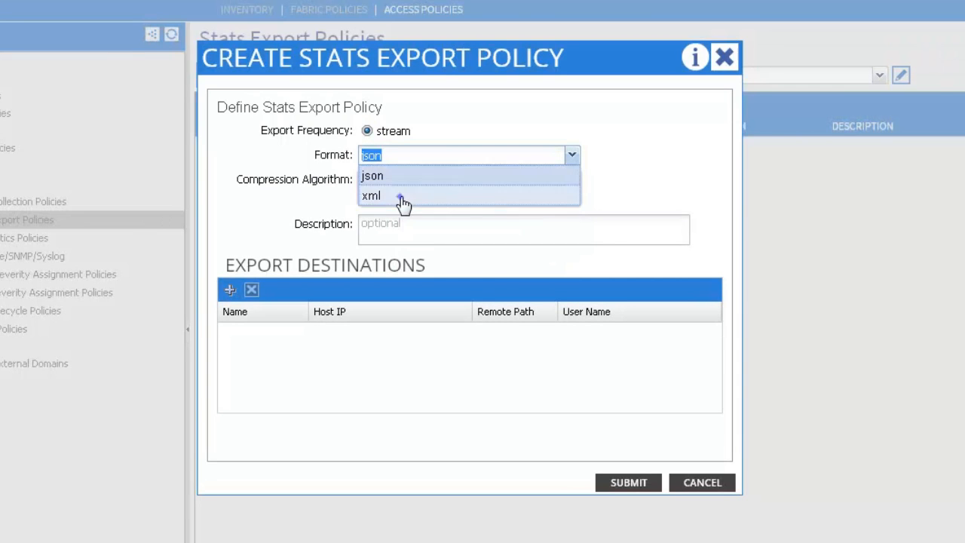
click(404, 198)
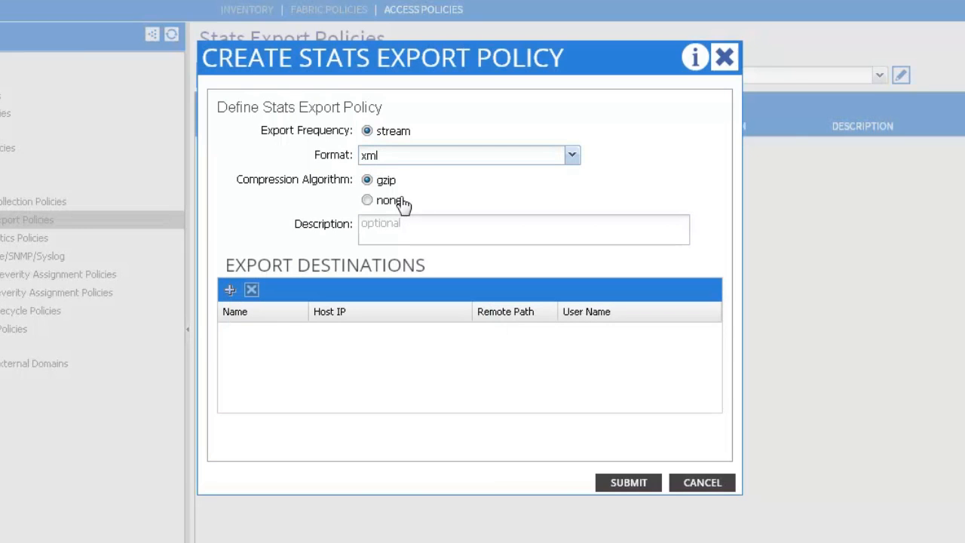
Add an export destination named ftp2 with protocol ftp, host IP 1.2.3.4 and remote path ~/stats_export/.
click(229, 288)
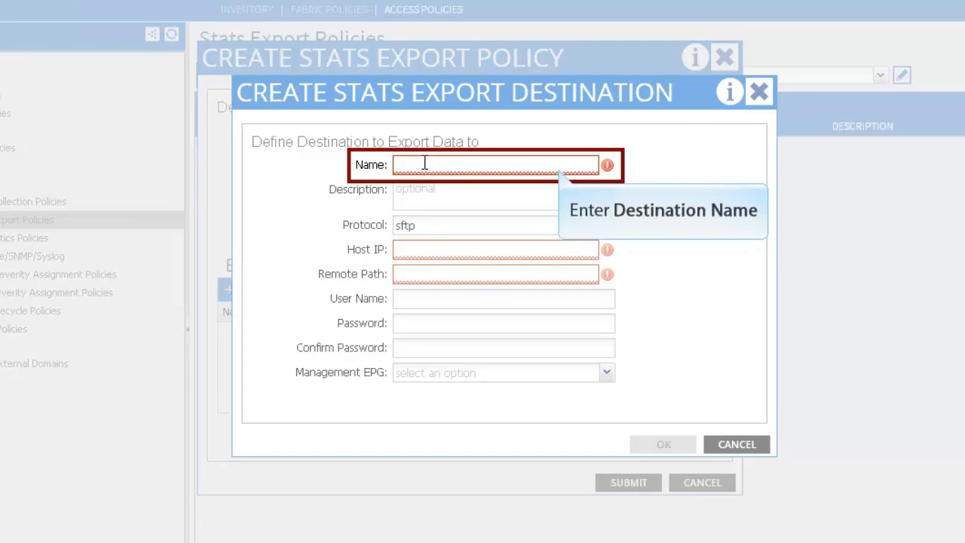
text(ftp2)
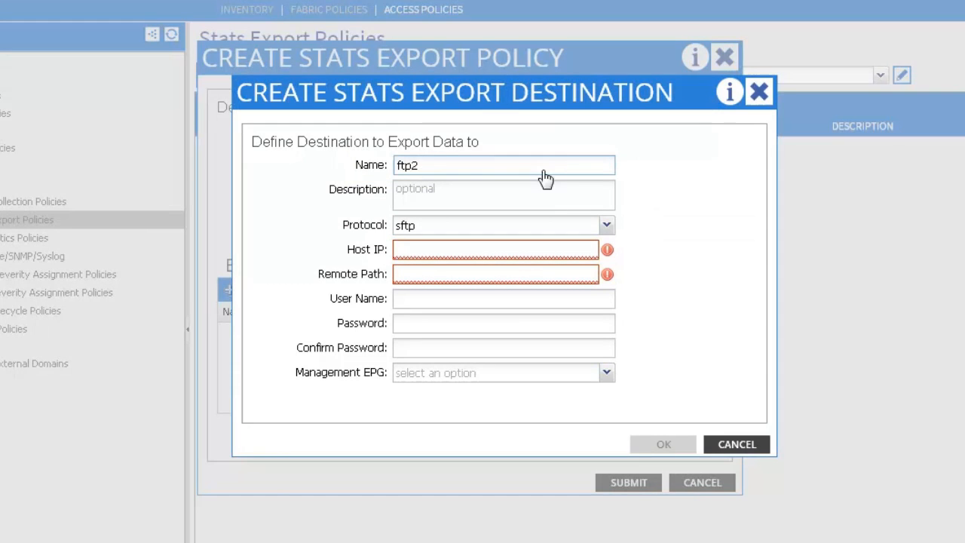
click(608, 226)
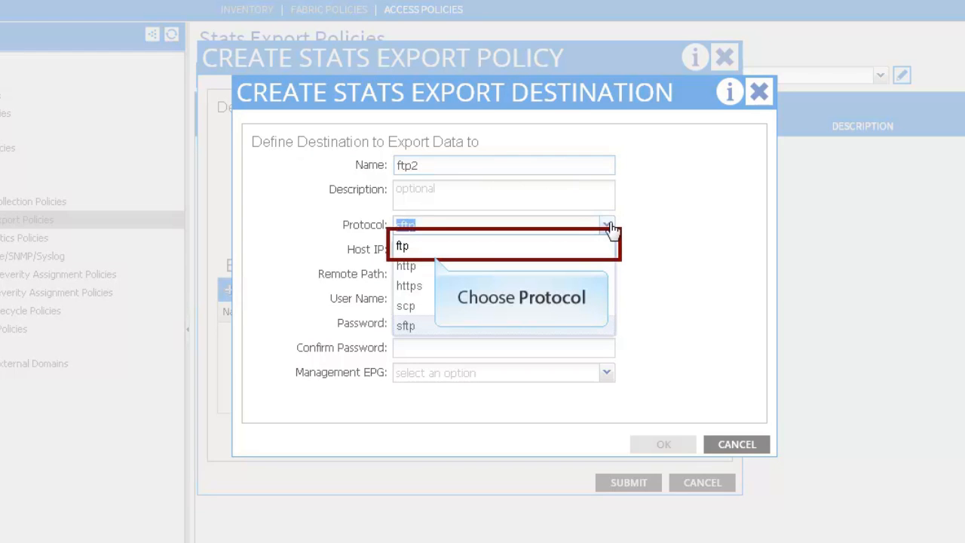
click(434, 245)
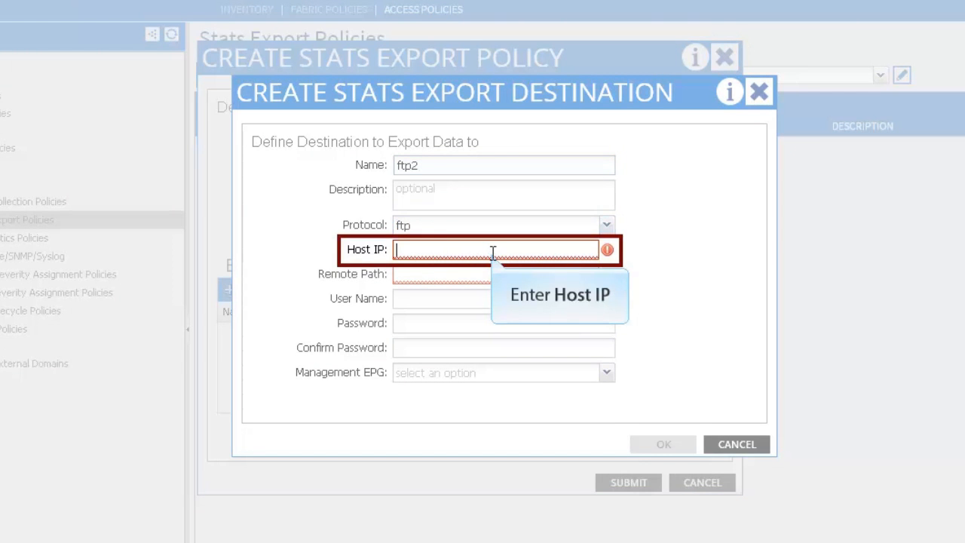
text(1.2.3.4)
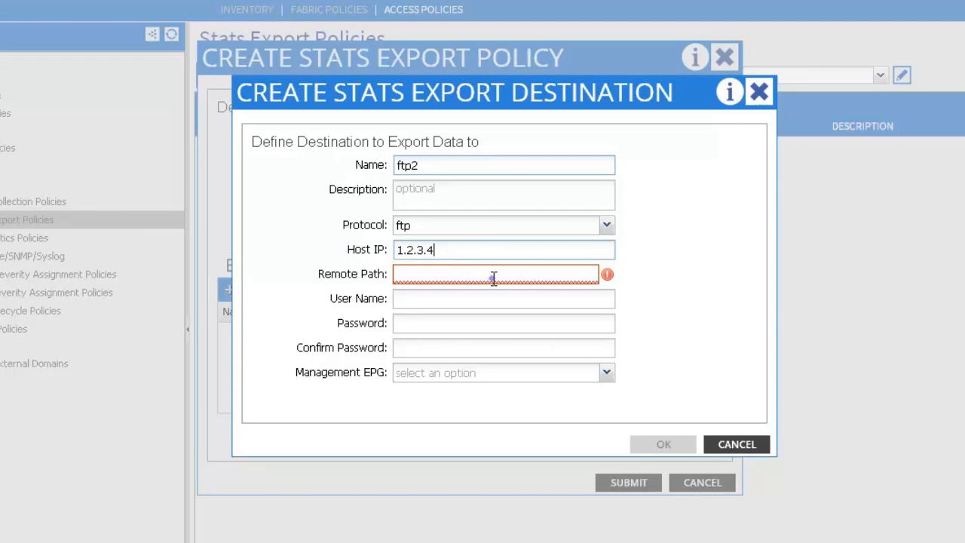
click(493, 278)
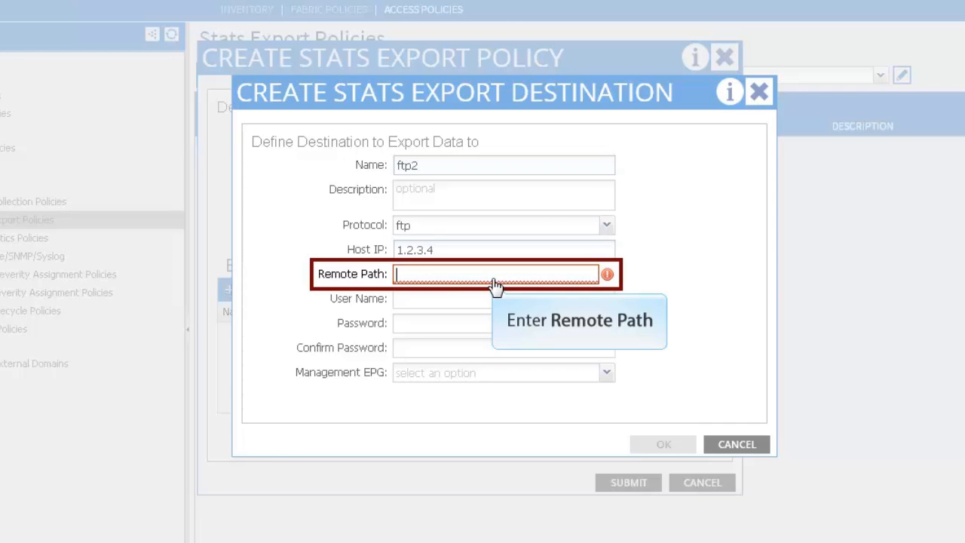
text(~/stats)
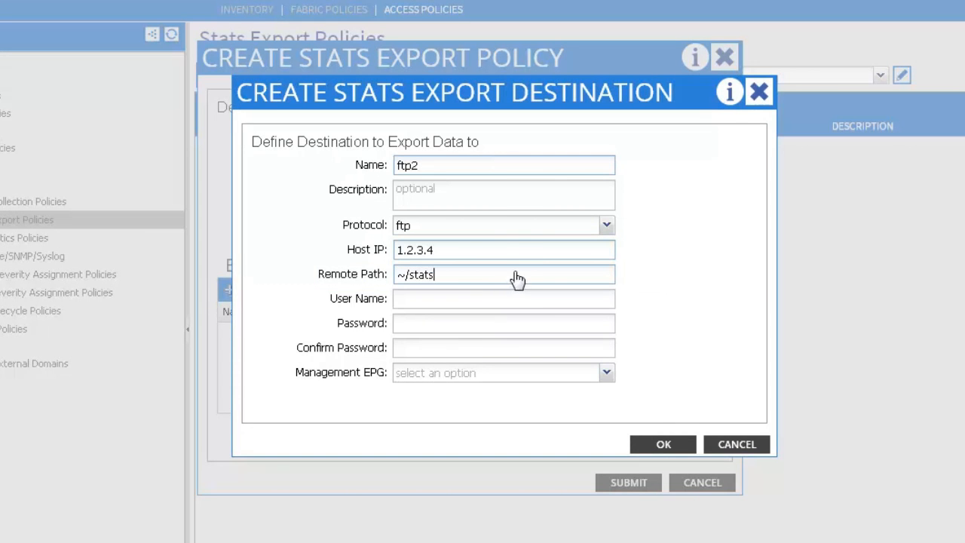
text(_export/)
Enter the destination's user name, password and password confirmation, set the management EPG to default (In-Band), and accept the destination.
click(490, 299)
text(user1234)
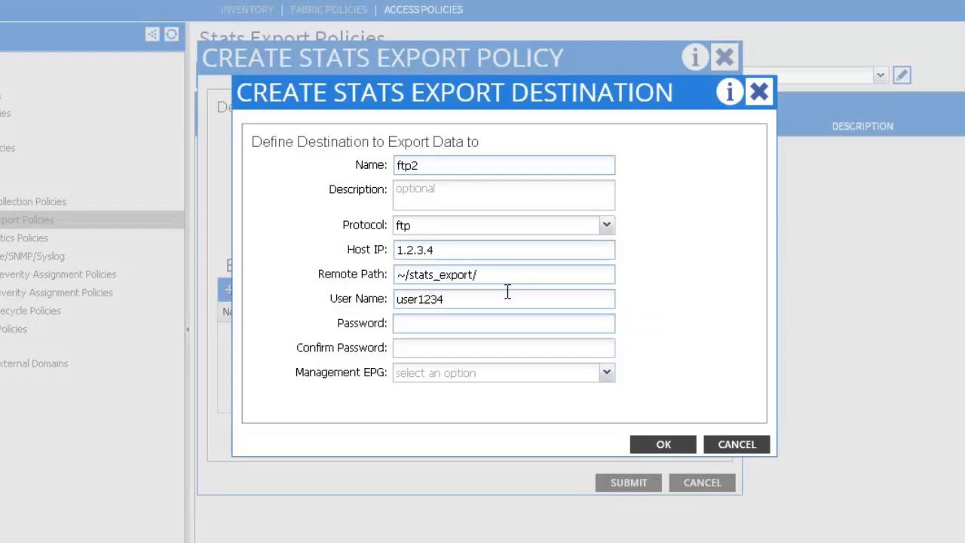
key(Tab)
key(Tab)
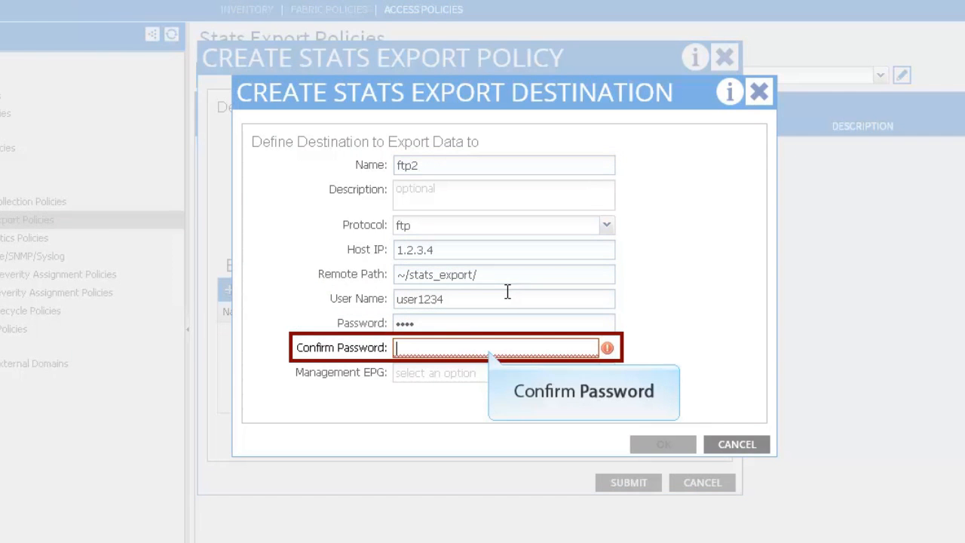
text(••••)
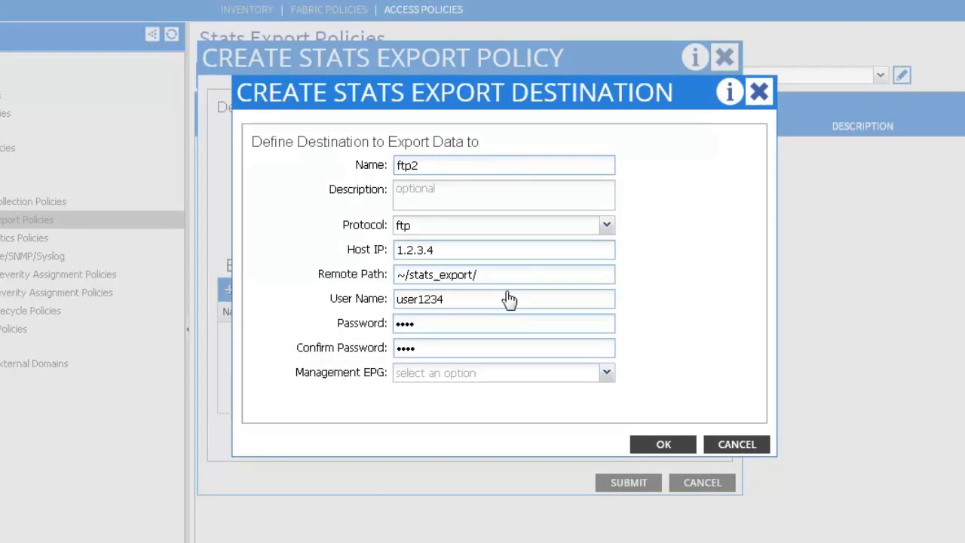
click(607, 375)
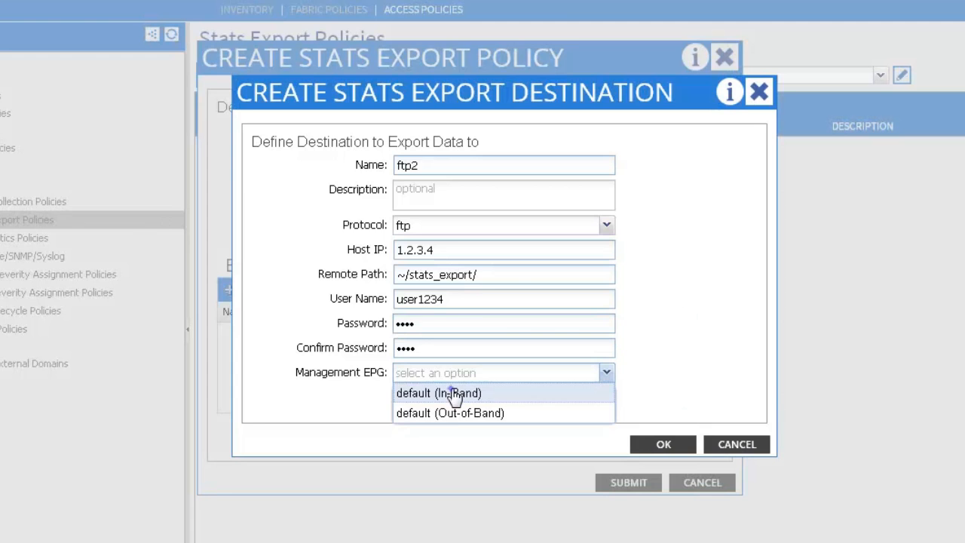
click(457, 392)
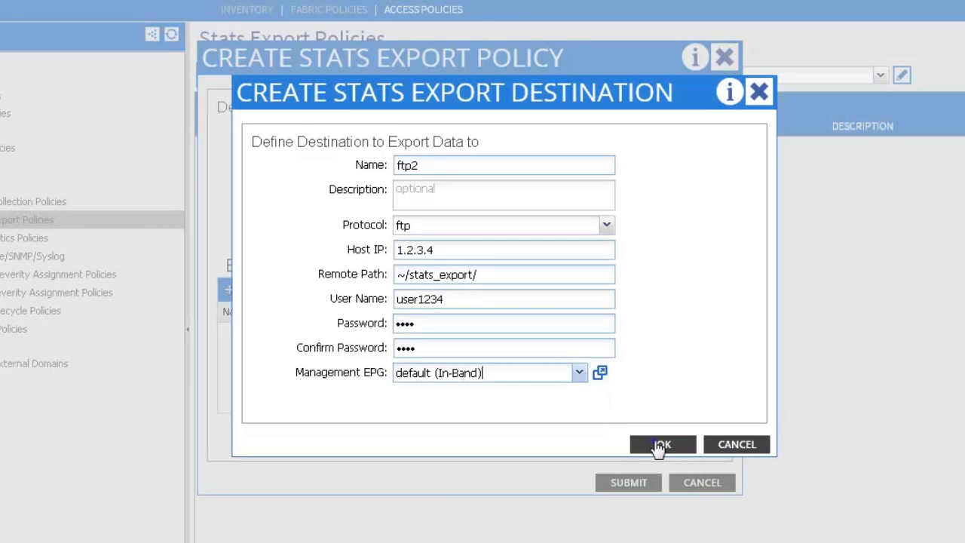
click(657, 445)
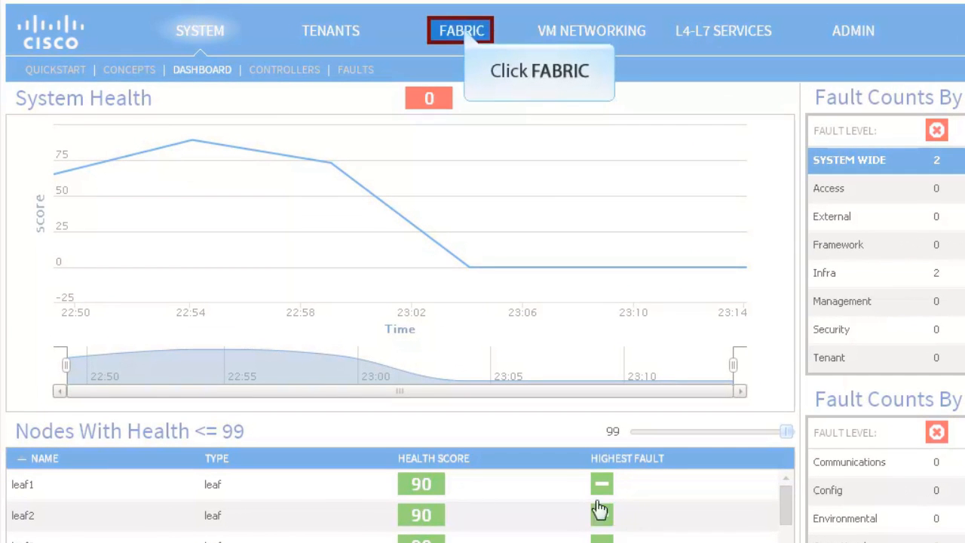
Create an access port policy group named PortPGrp1 with monitoring policy polABC under the interface policies of the fabric access policies.
click(468, 36)
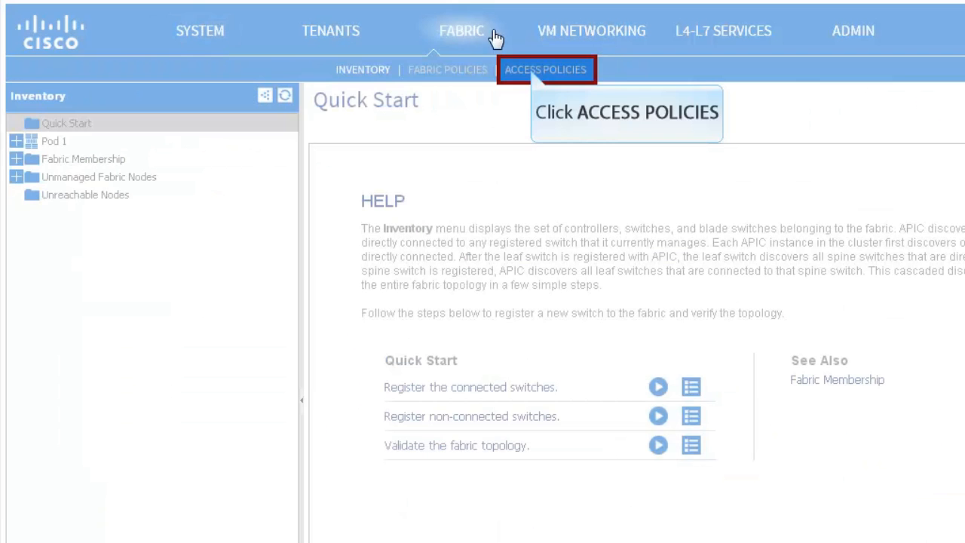
click(533, 73)
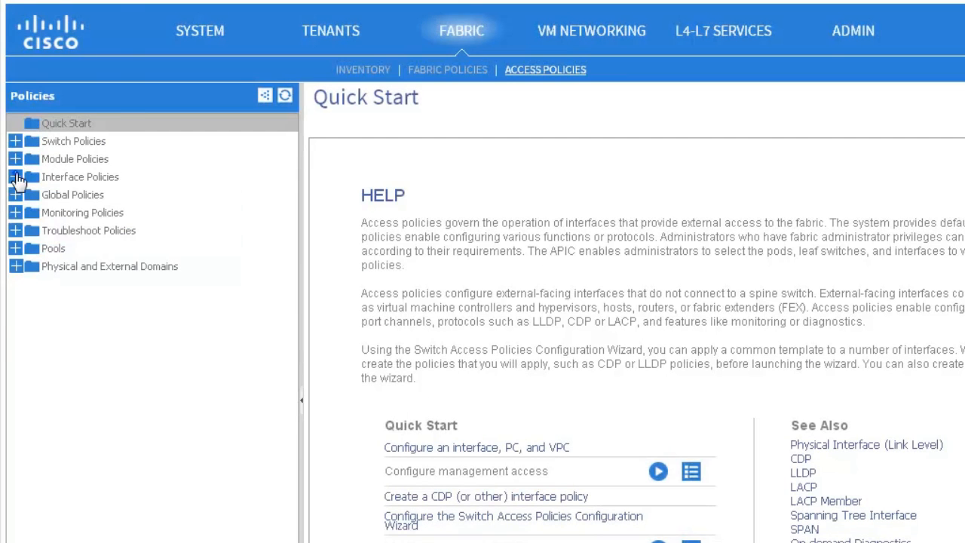
click(16, 177)
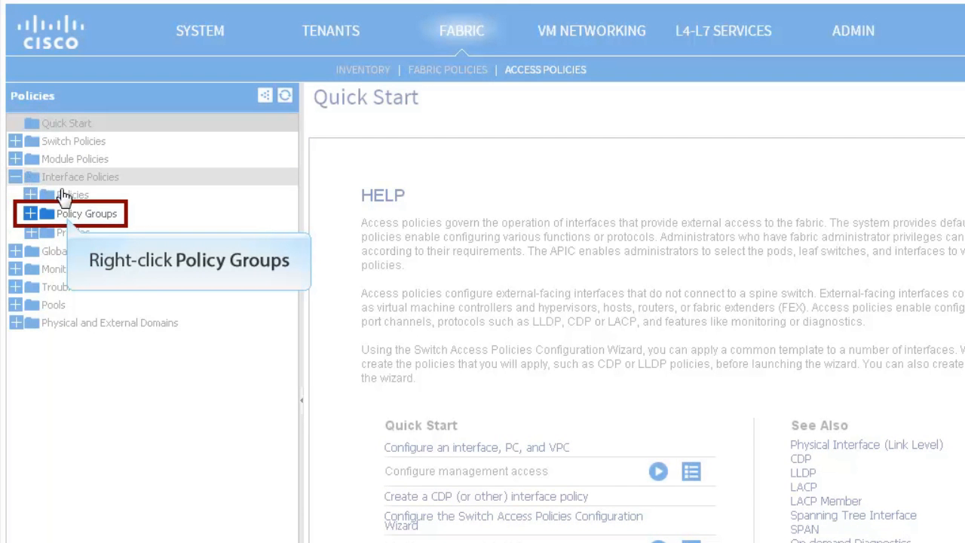
right_click(69, 216)
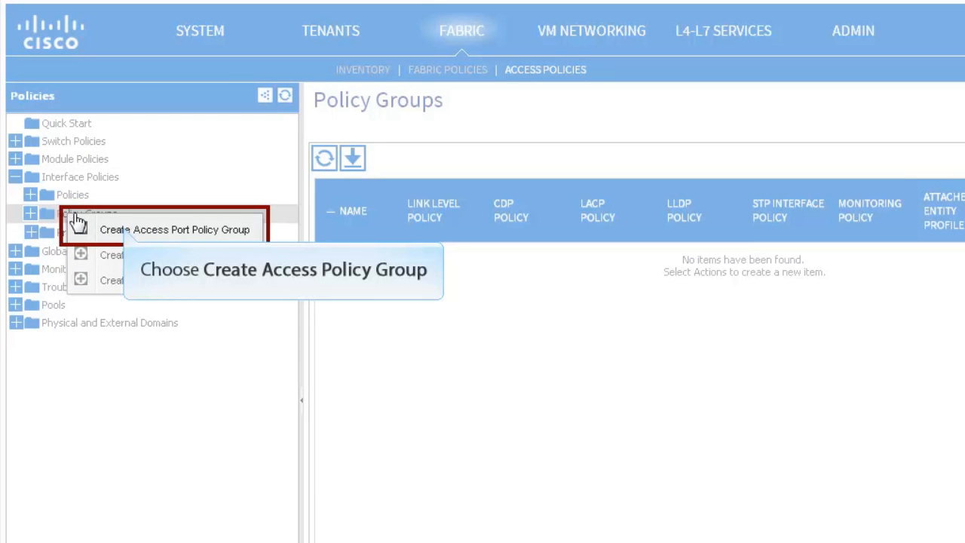
click(125, 230)
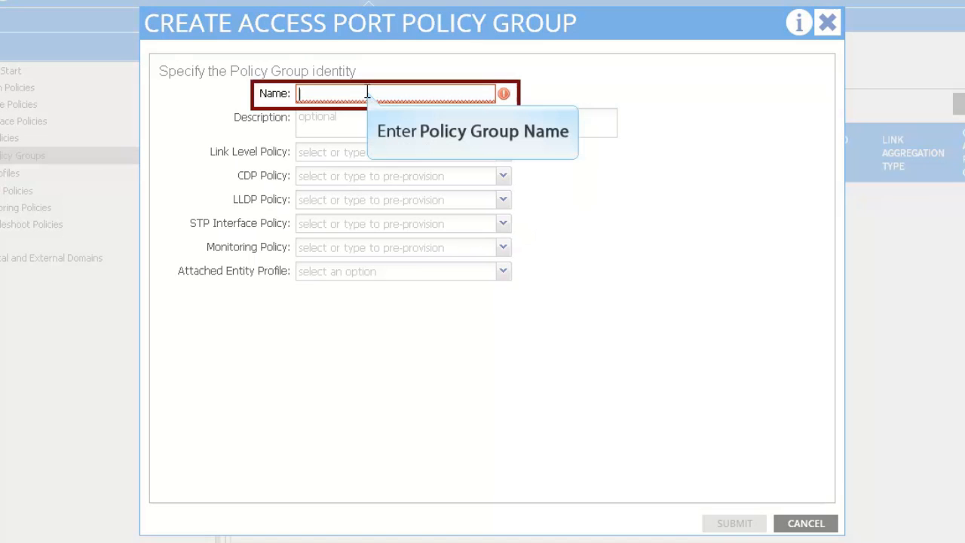
text(PortPGrp1)
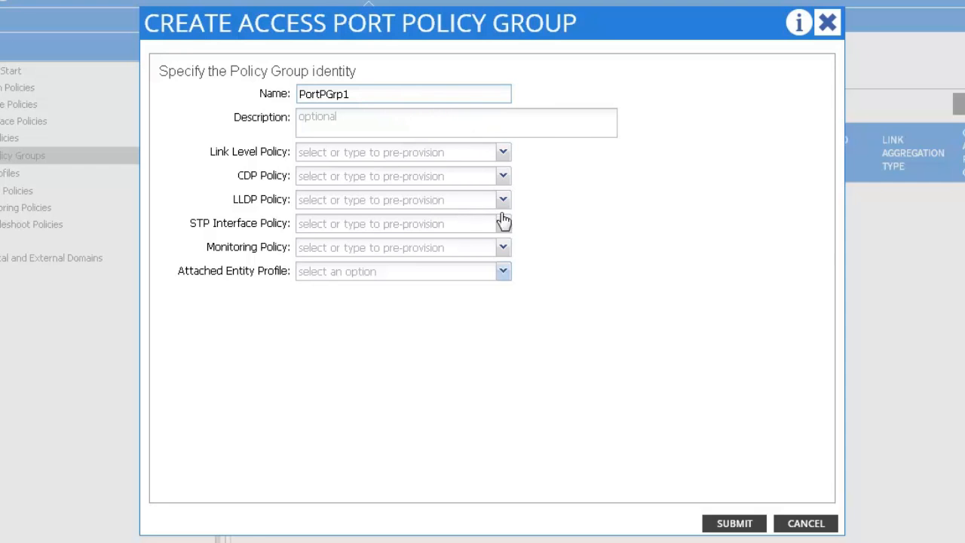
click(502, 247)
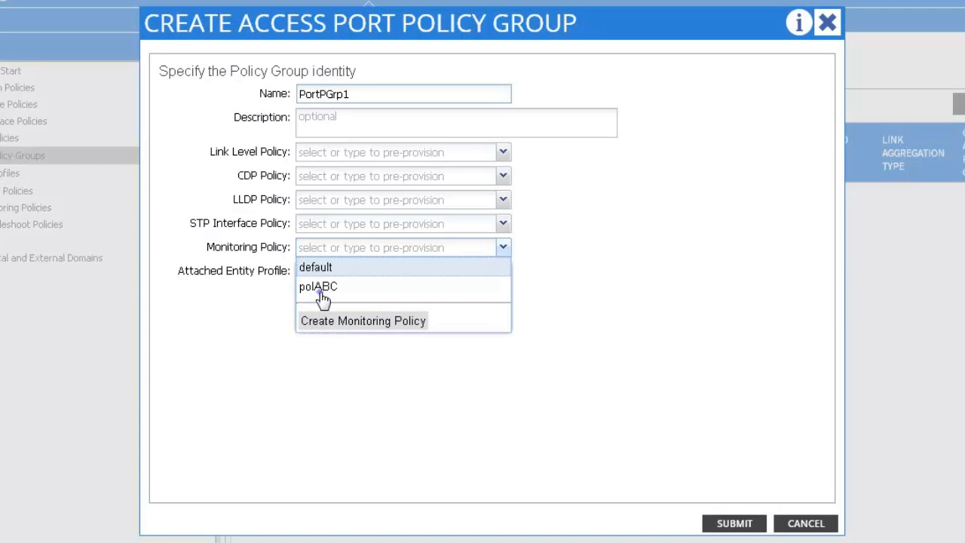
click(320, 292)
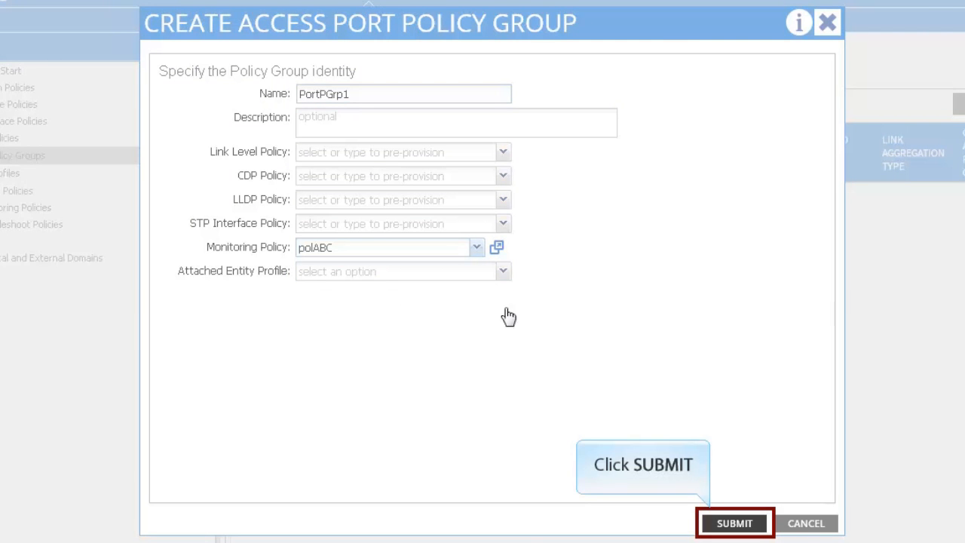
click(724, 528)
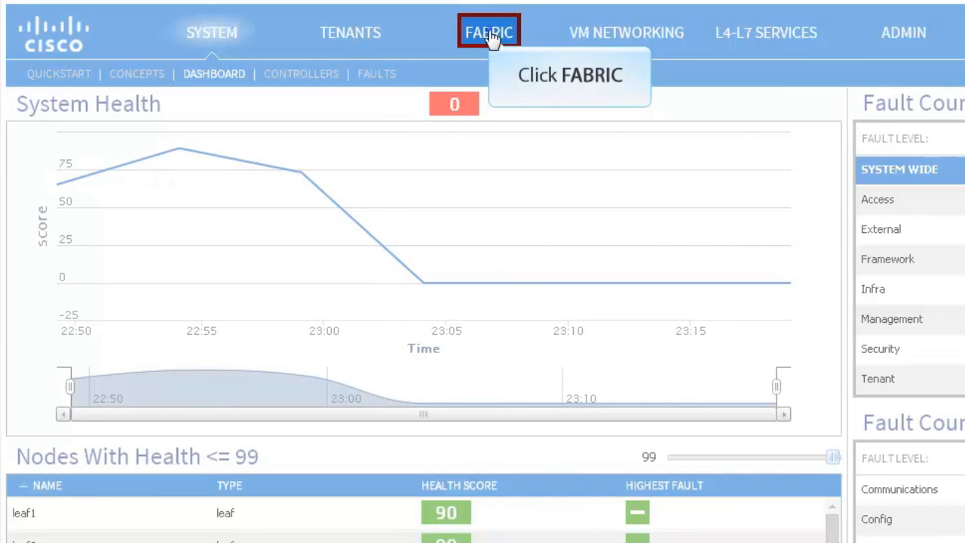
Start a new interface profile under the interface policies of the fabric access policies and name it PortProfile.
click(490, 34)
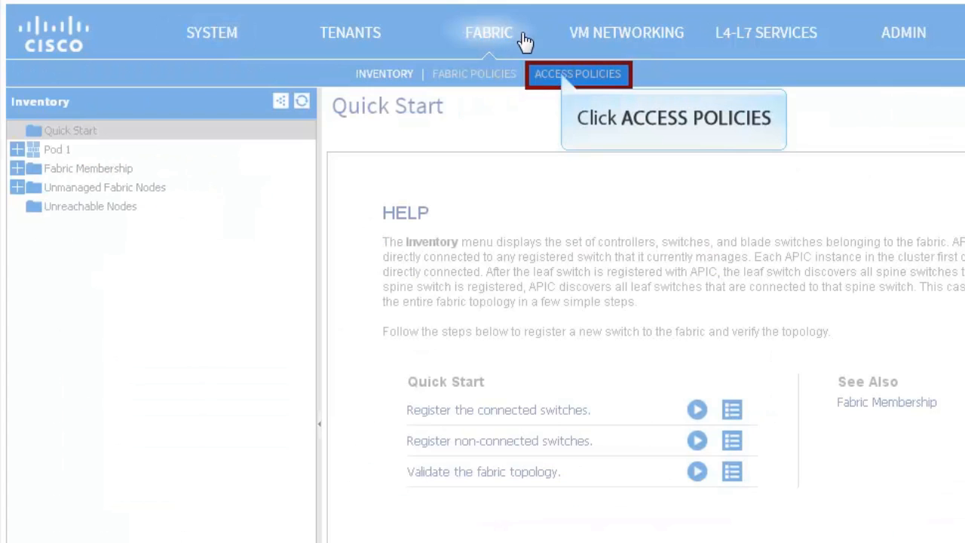
click(563, 73)
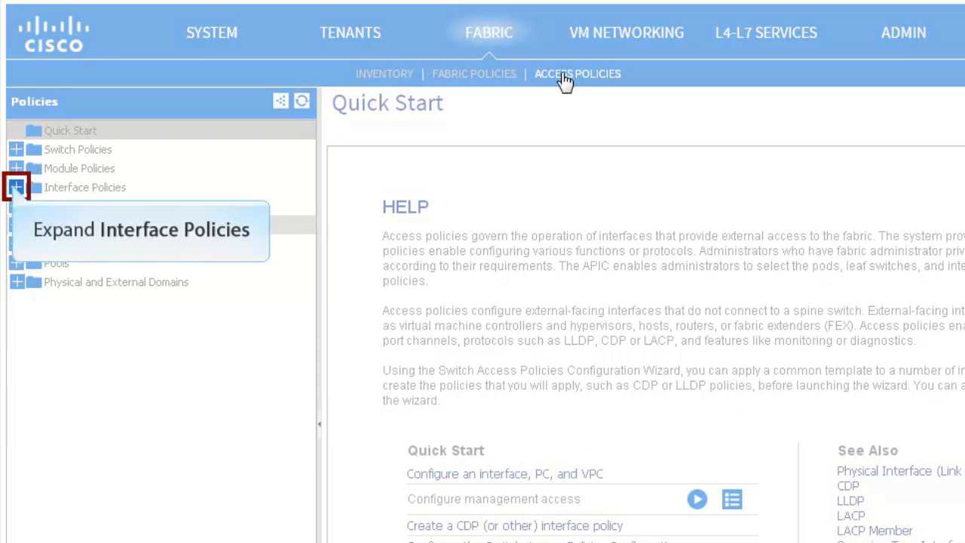
click(16, 188)
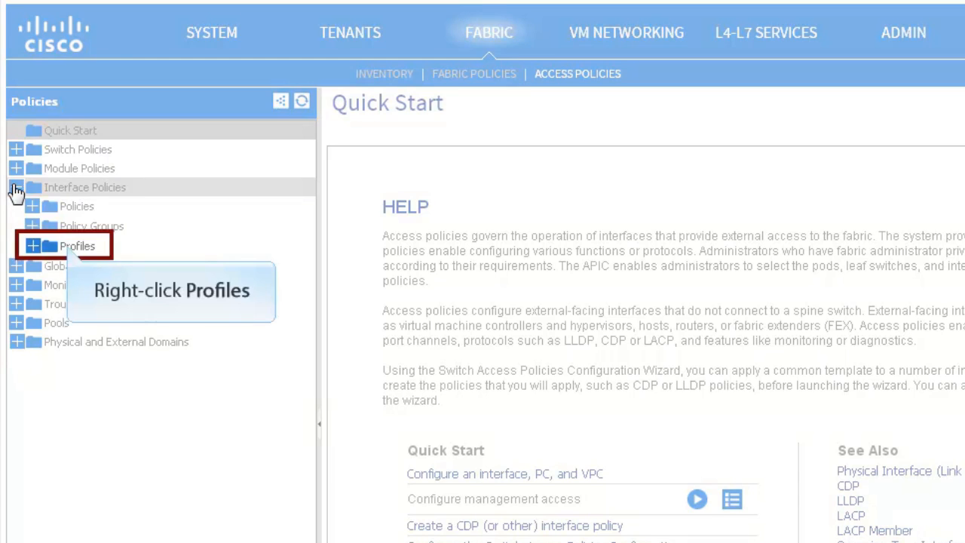
right_click(71, 249)
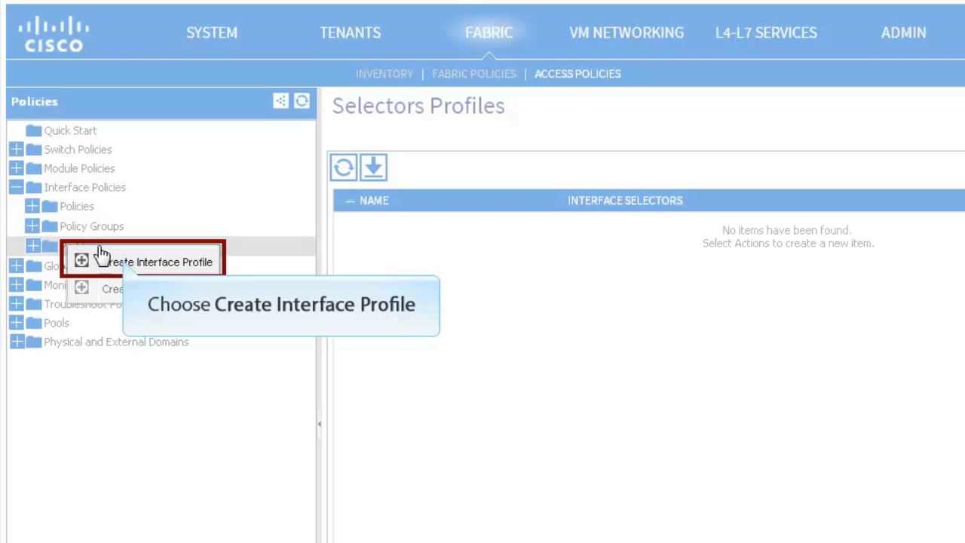
click(124, 262)
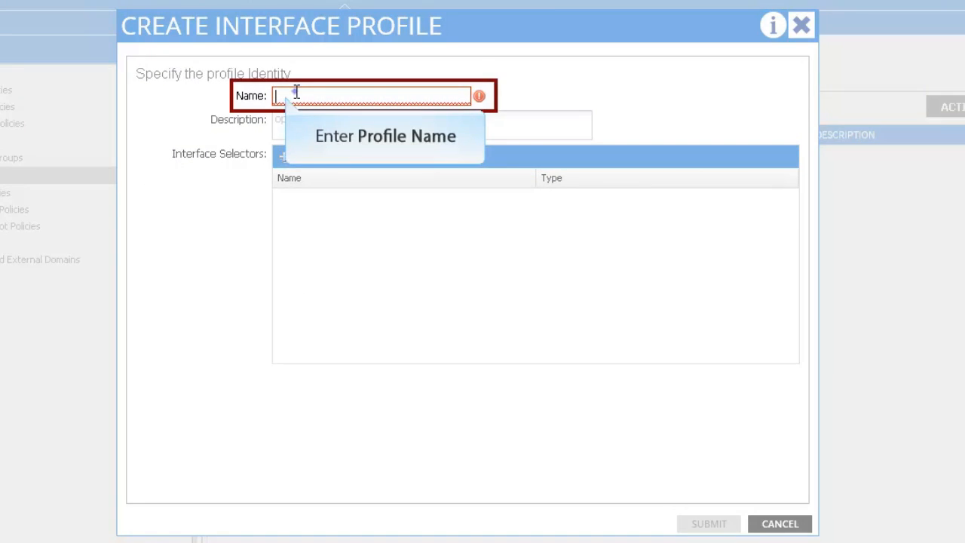
text(PortP)
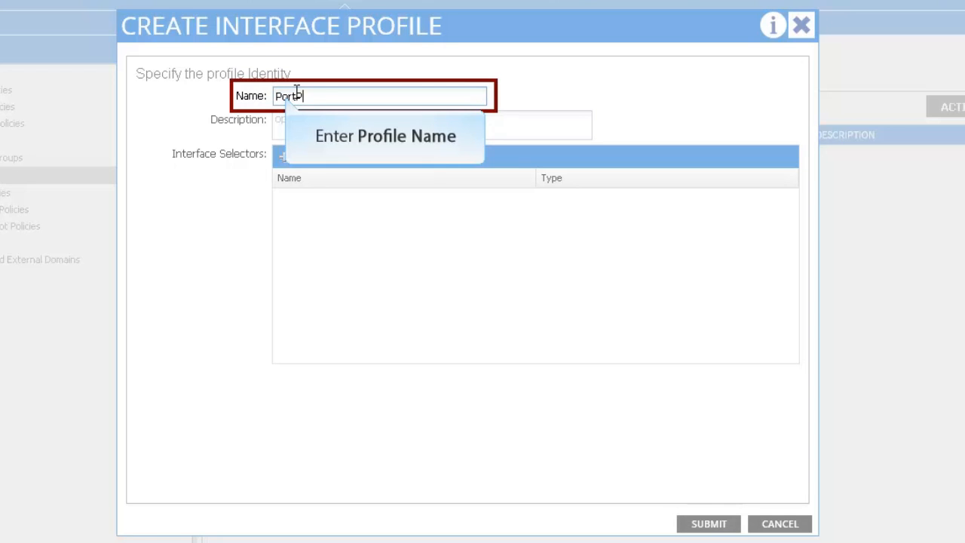
text(rofile)
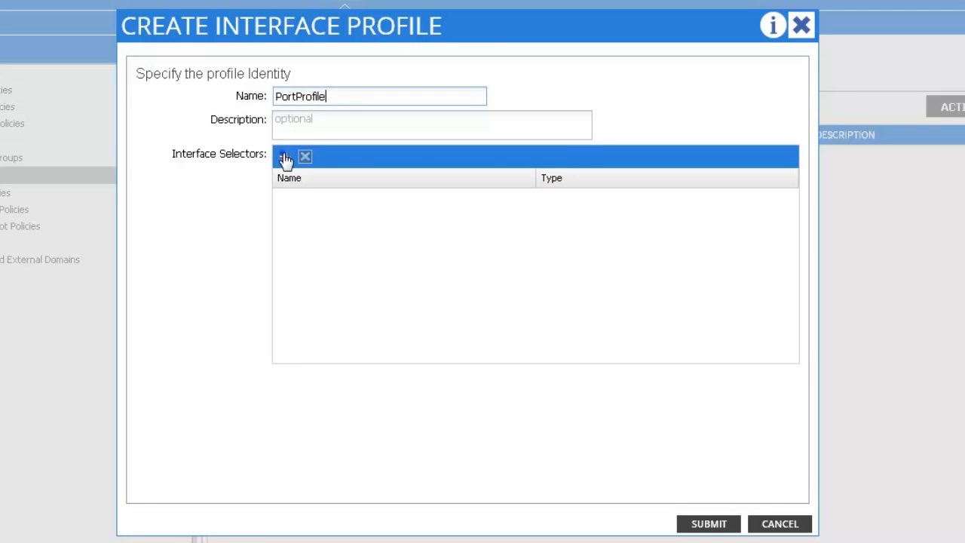
Add access port selector Selector1 with interface ID 1/3 and policy group PortPGrp1 to the profile, and submit the profile.
click(284, 158)
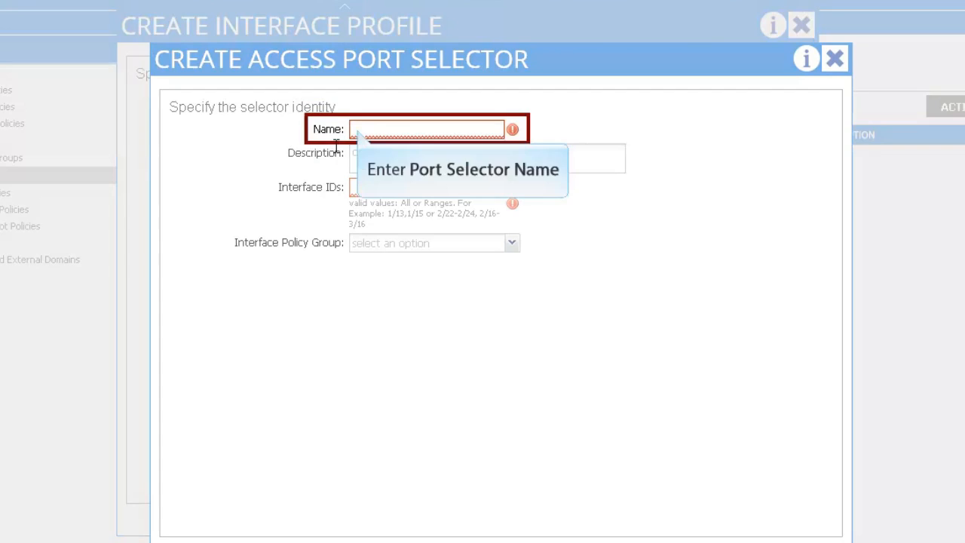
click(366, 128)
text(Selec)
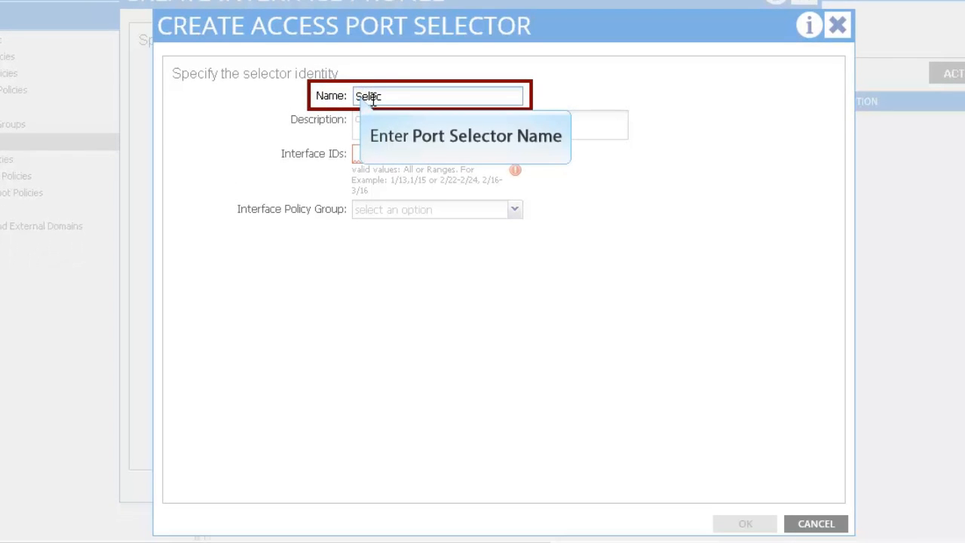
text(tor1)
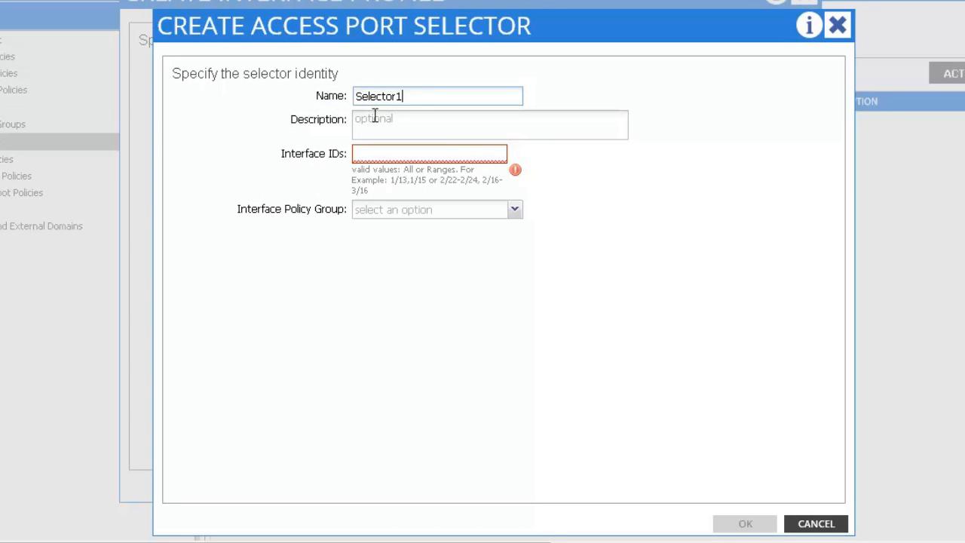
click(375, 152)
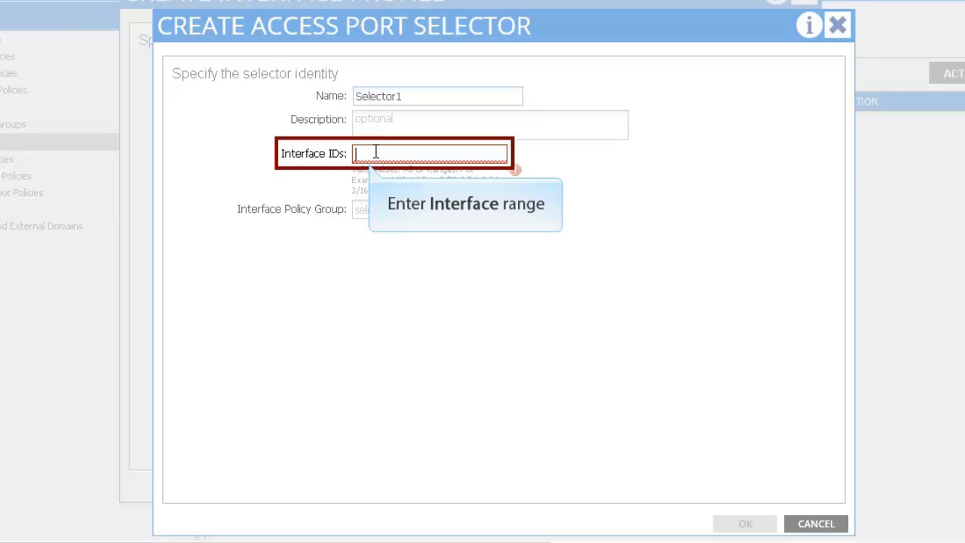
text(1/3)
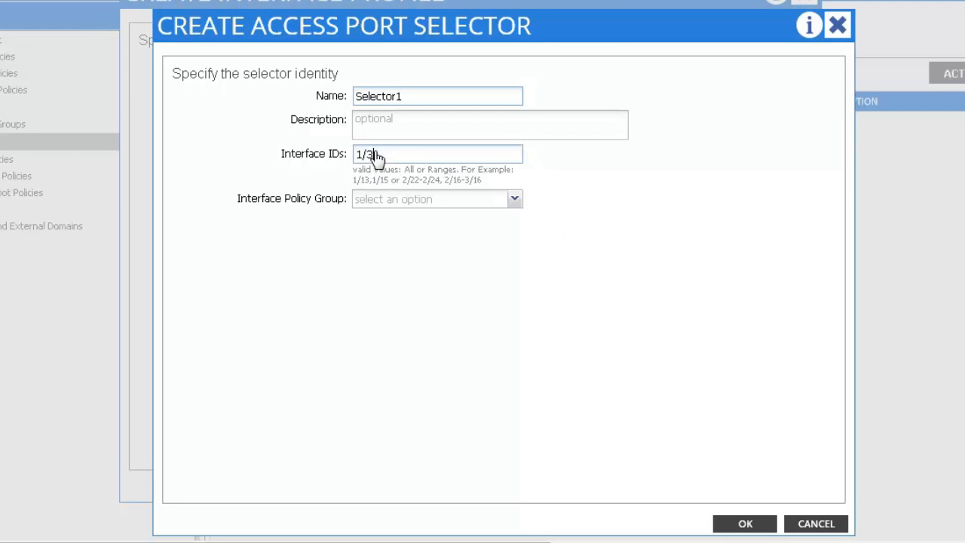
click(514, 199)
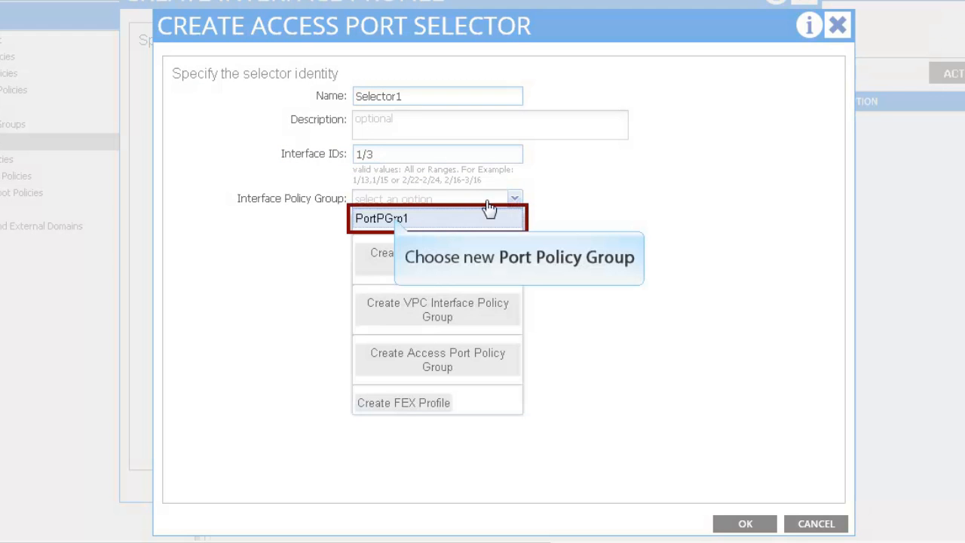
click(398, 218)
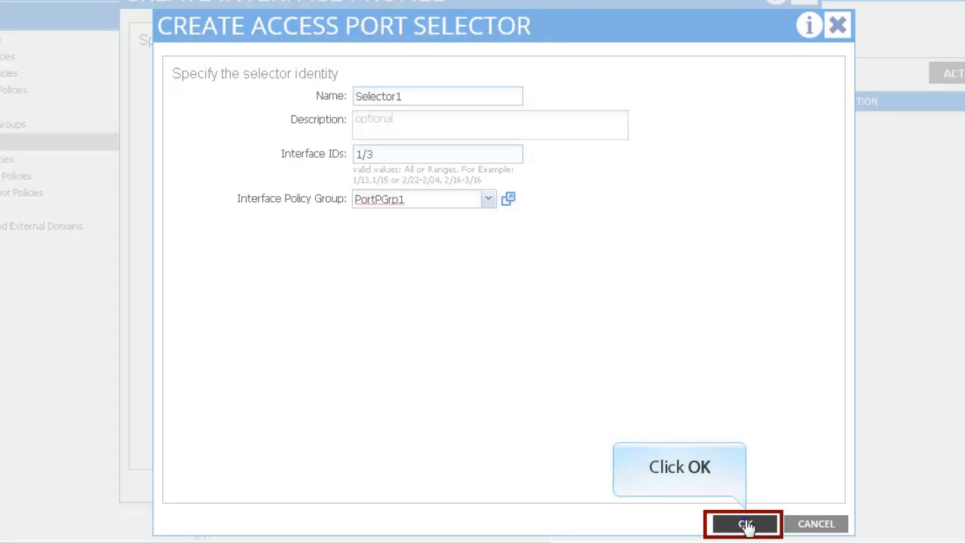
click(746, 526)
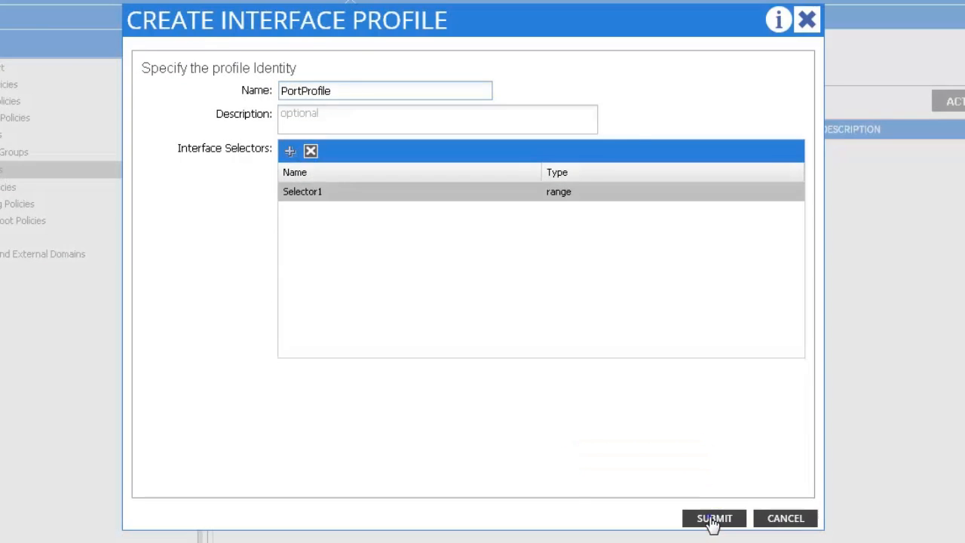
click(712, 521)
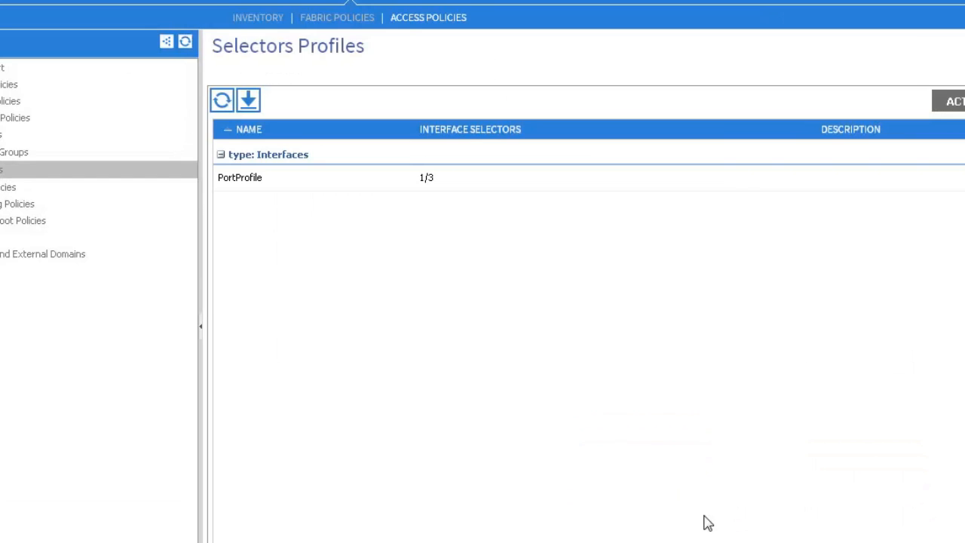